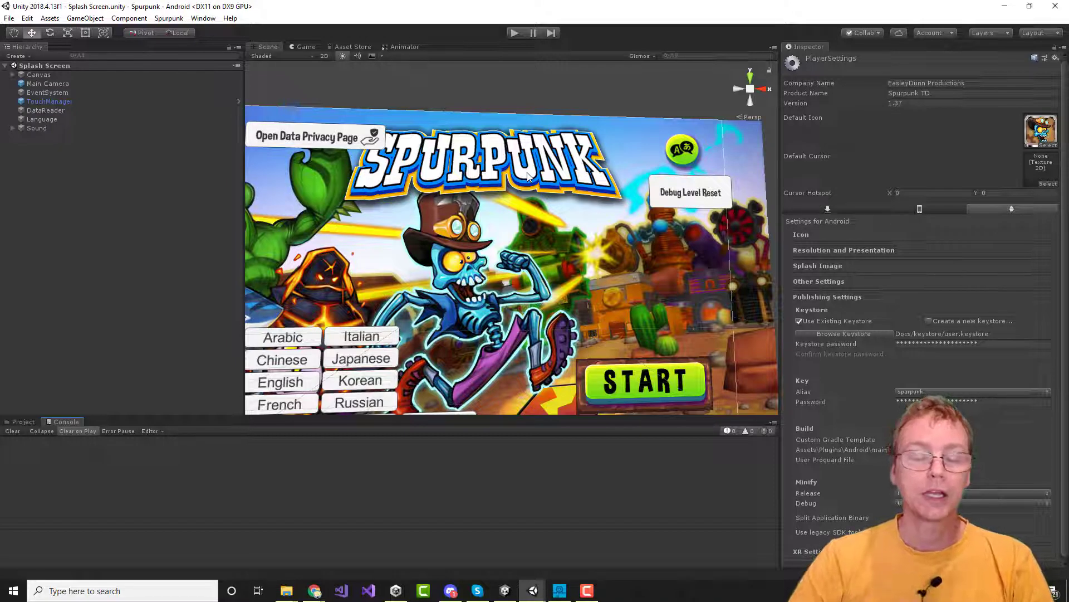
# Open Build Settings and turn on Create symbols.zip for the Android build
pyautogui.click(9, 18)
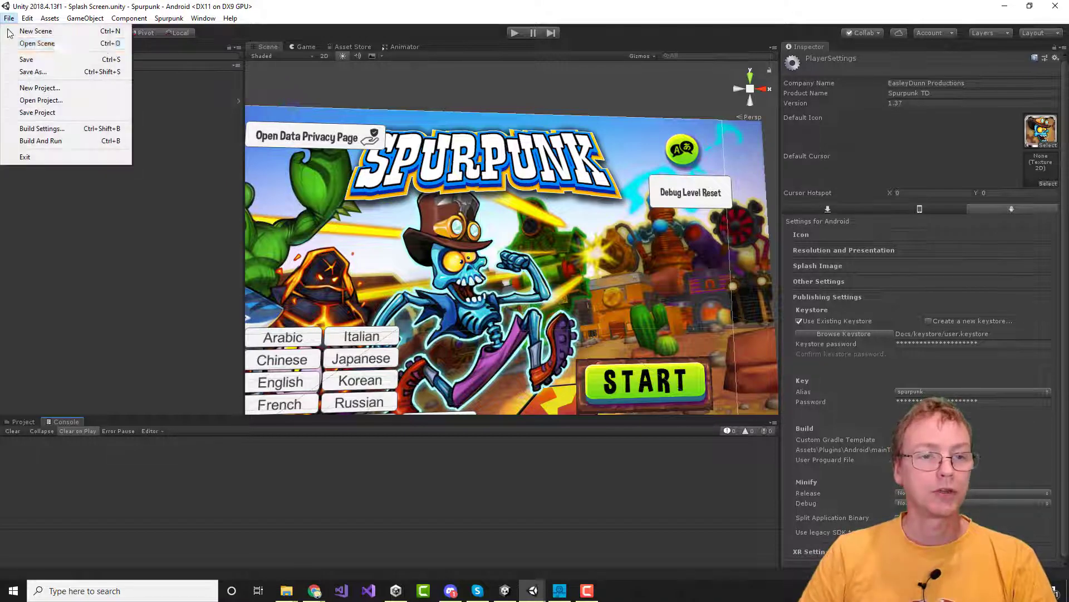
pyautogui.click(25, 131)
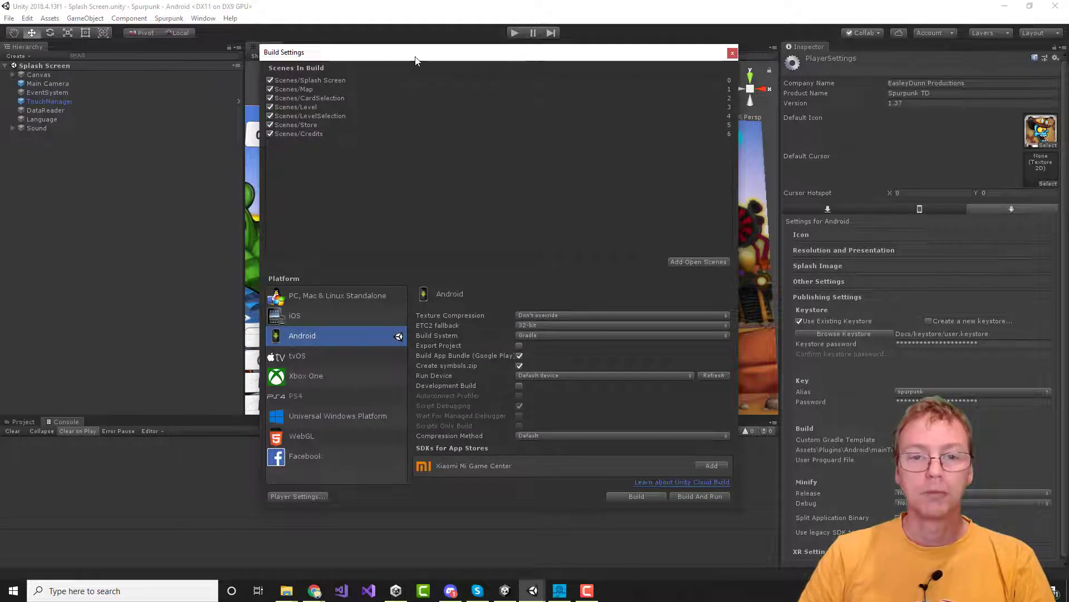
pyautogui.moveTo(417, 56)
pyautogui.mouseDown()
pyautogui.moveTo(423, 86)
pyautogui.moveTo(431, 60)
pyautogui.mouseUp()
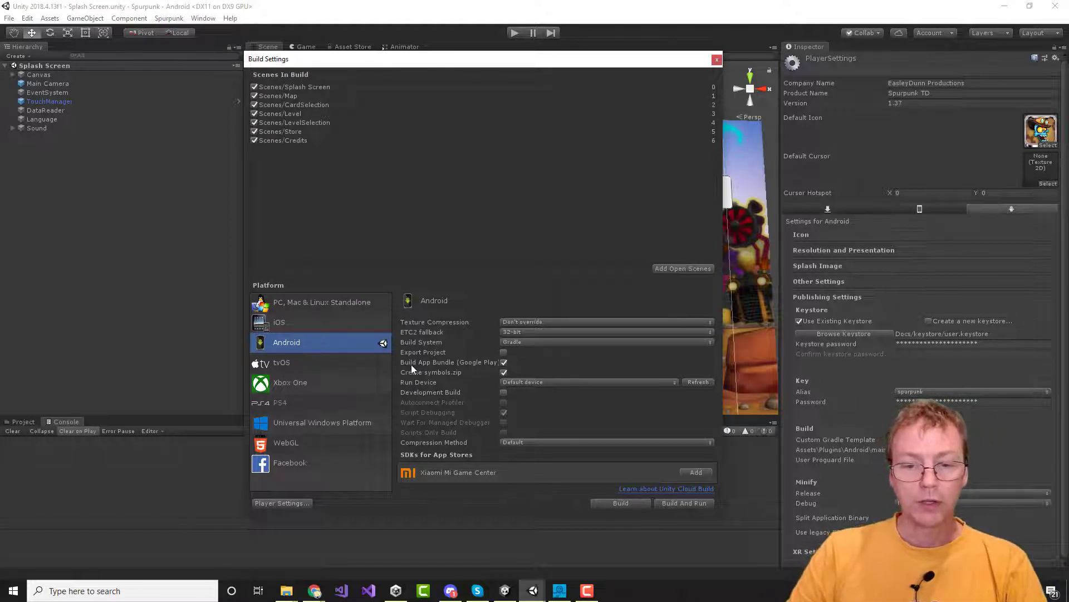
pyautogui.click(504, 372)
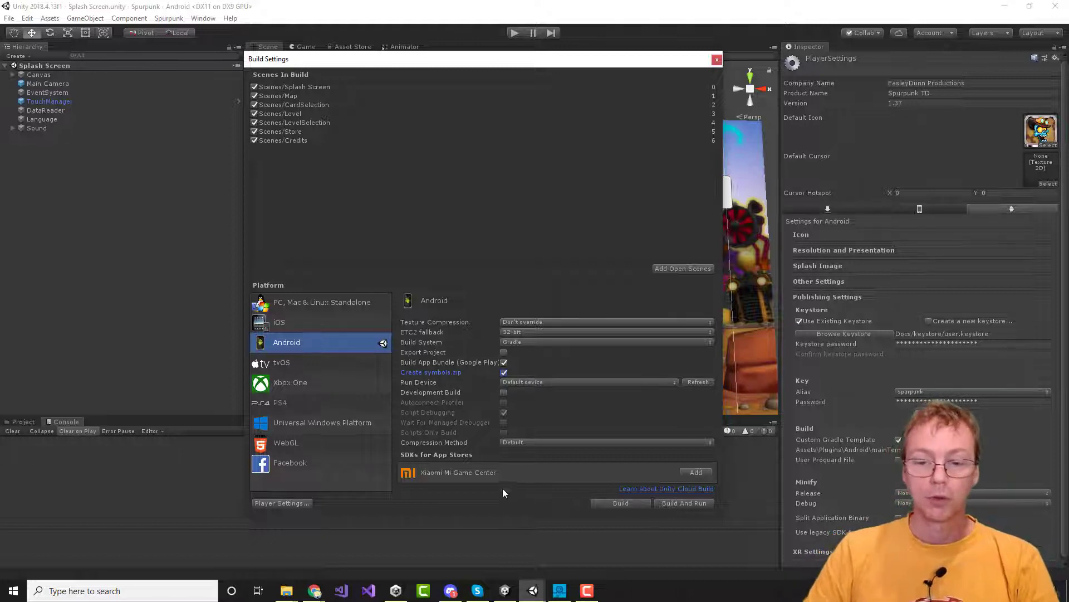
# Start the build and save the app bundle as Spurpunk220213a.aab in BuildAndroid
pyautogui.click(611, 500)
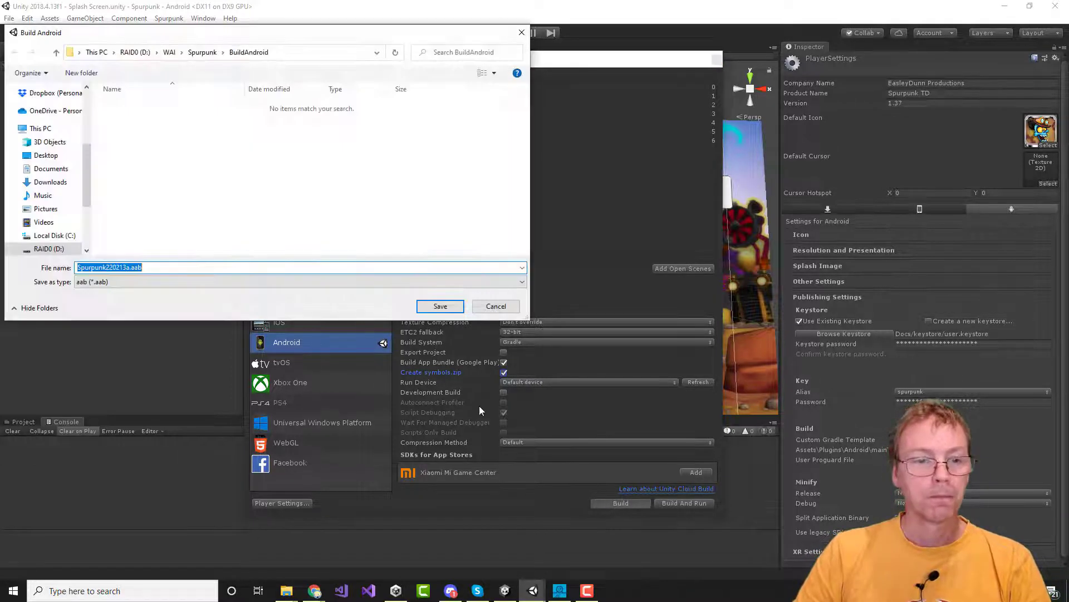
pyautogui.click(156, 267)
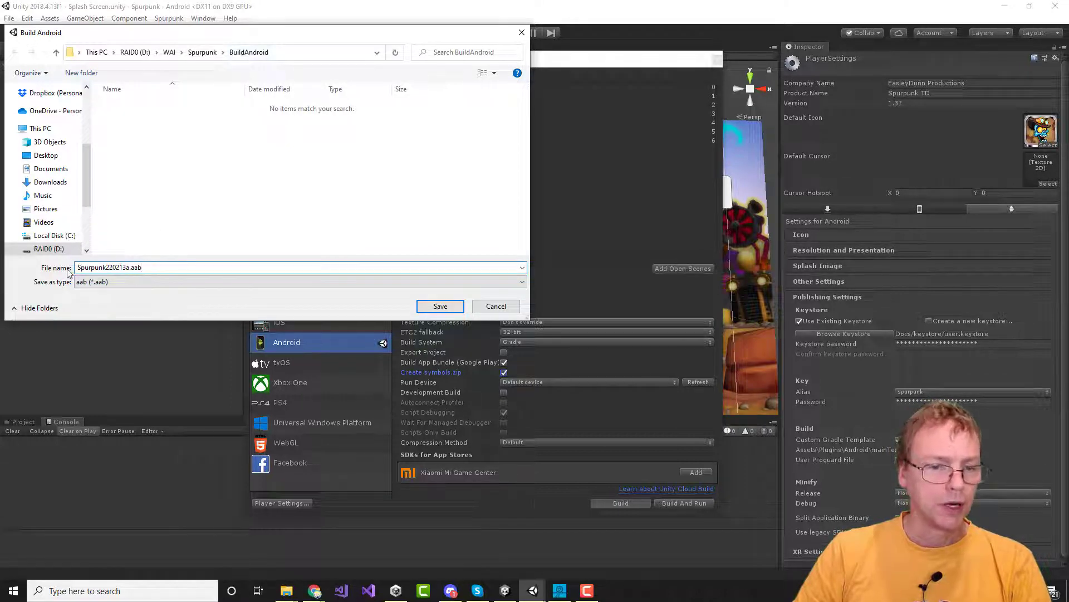
pyautogui.moveTo(108, 267); pyautogui.dragTo(130, 267)
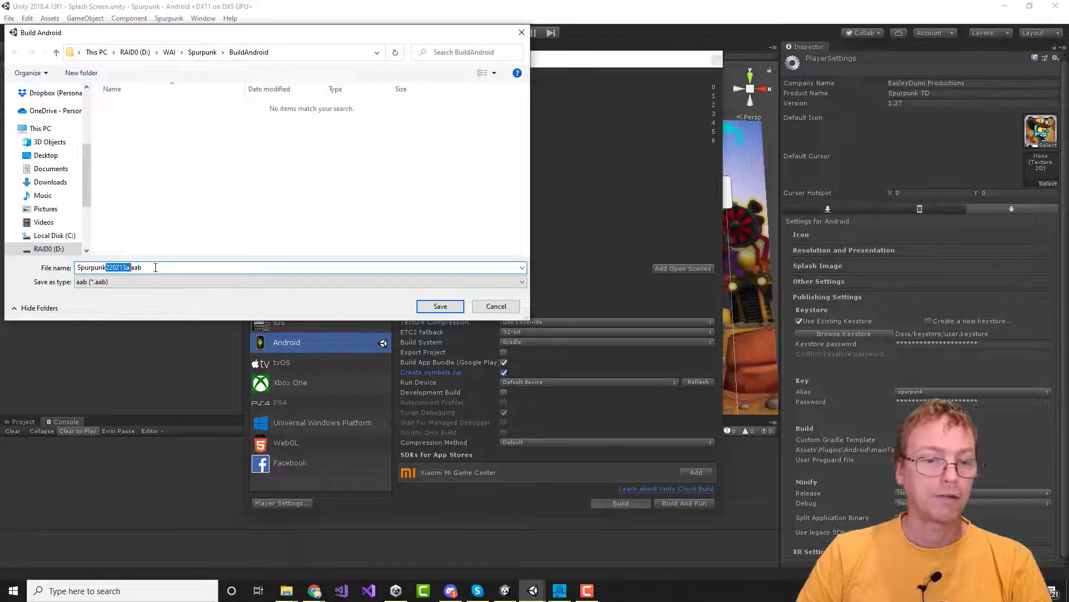
pyautogui.click(156, 268)
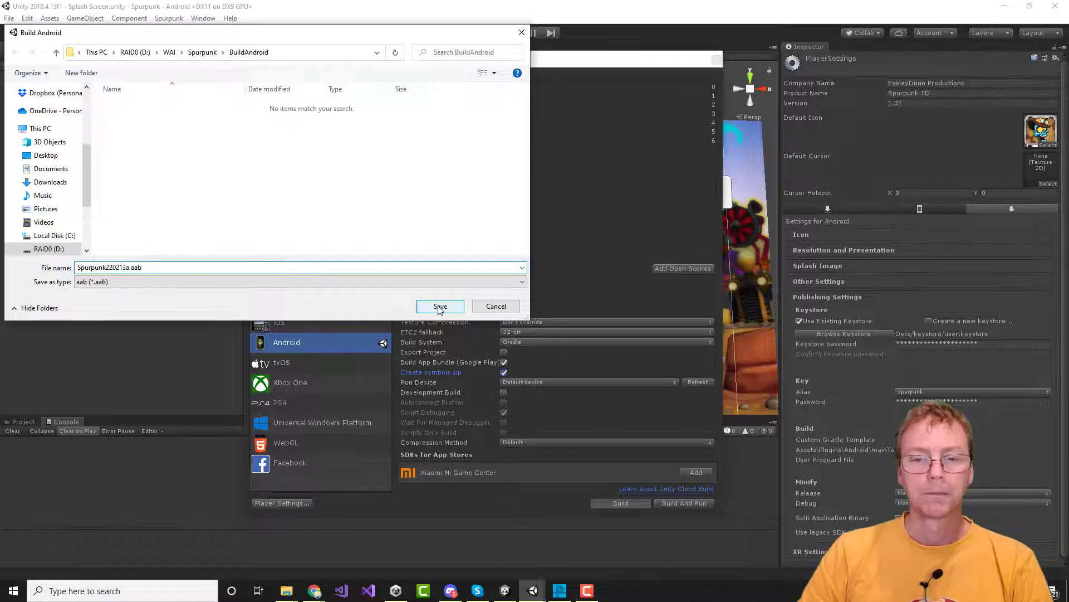
pyautogui.click(440, 306)
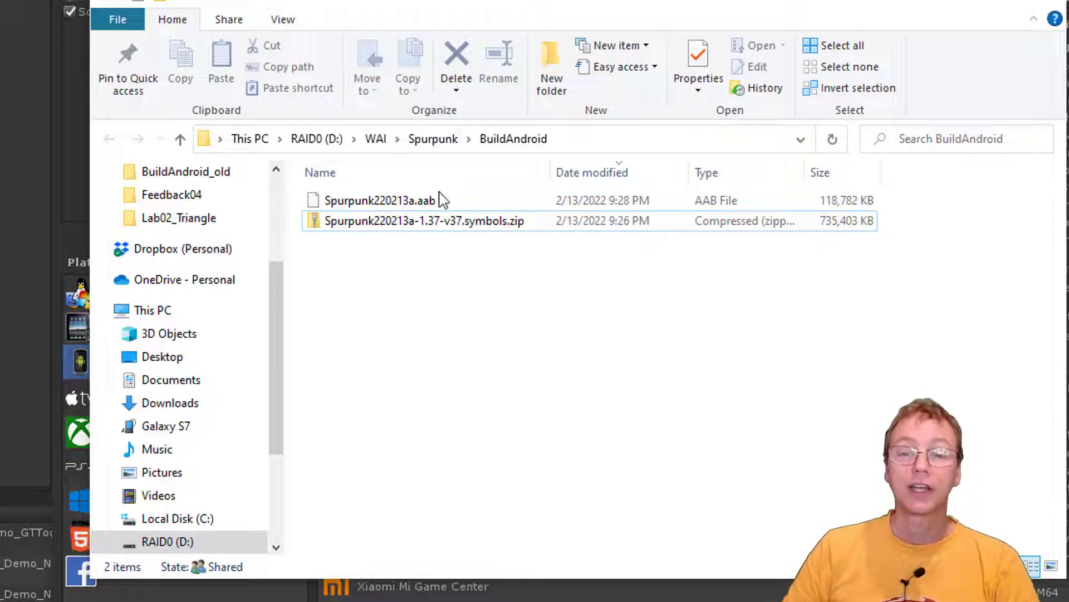
# Open the symbols zip in a new window and copy arm64-v8a and armeabi-v7a into BuildAndroid
pyautogui.rightClick(484, 230)
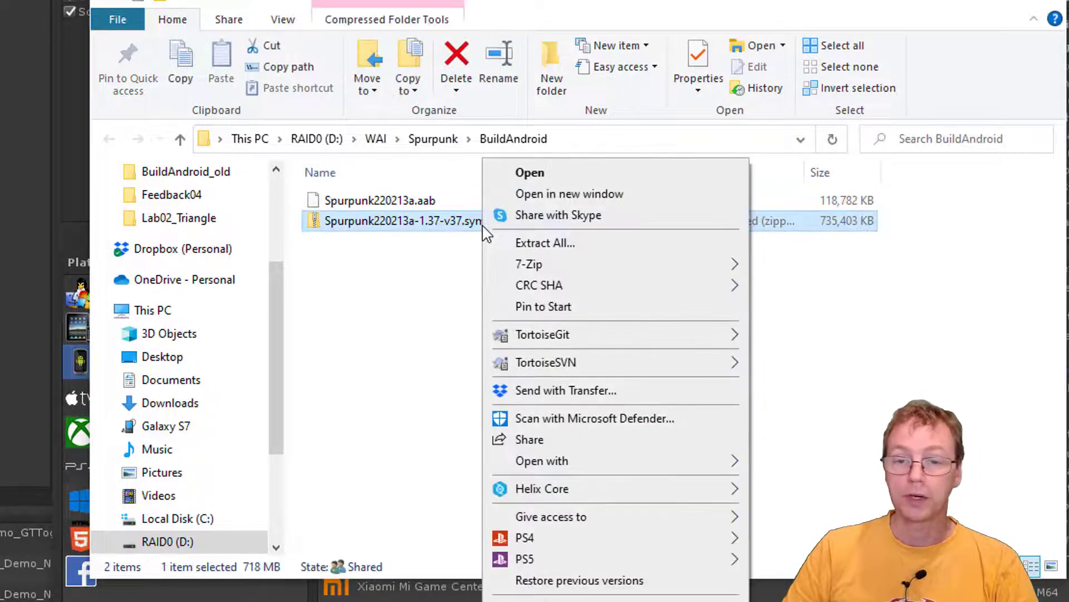
pyautogui.click(585, 195)
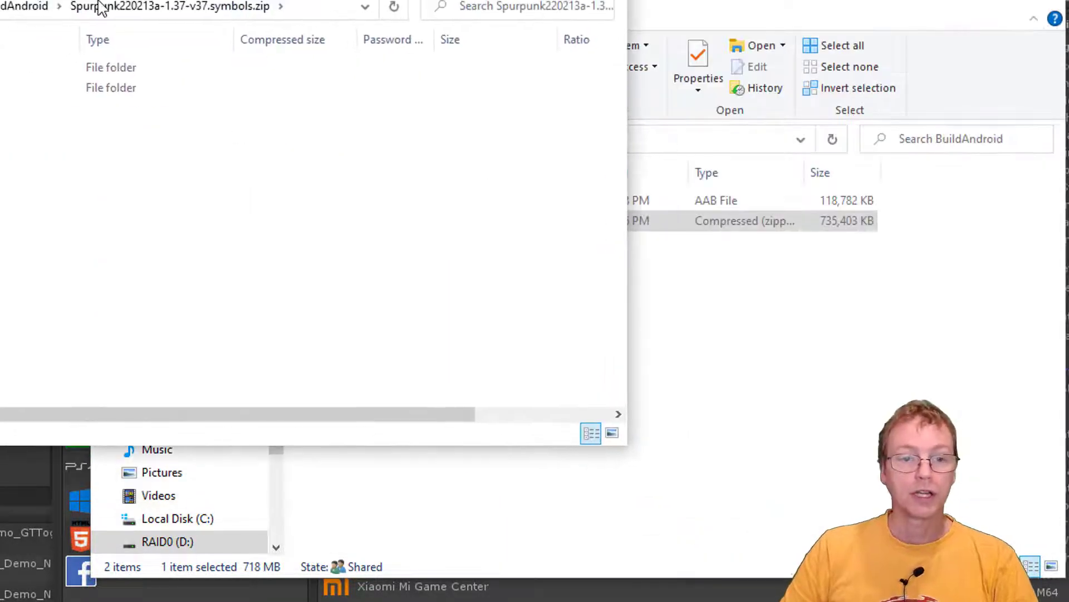
pyautogui.click(112, 67)
pyautogui.keyDown('shift'); pyautogui.click(111, 88); pyautogui.keyUp('shift')
pyautogui.moveTo(111, 88); pyautogui.dragTo(862, 400)
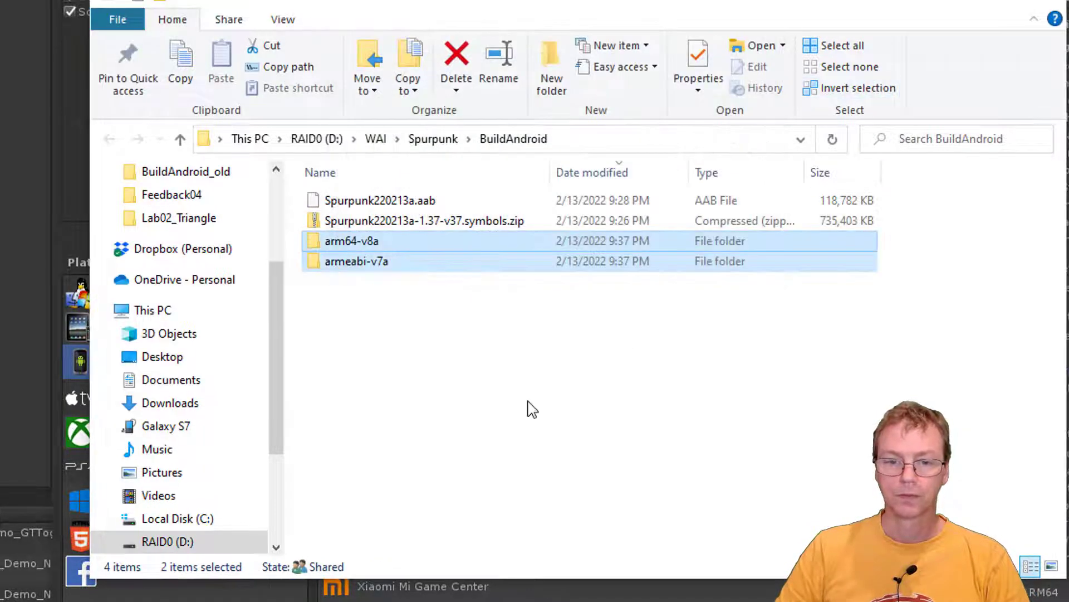
pyautogui.click(358, 283)
pyautogui.click(360, 241)
pyautogui.click(358, 259)
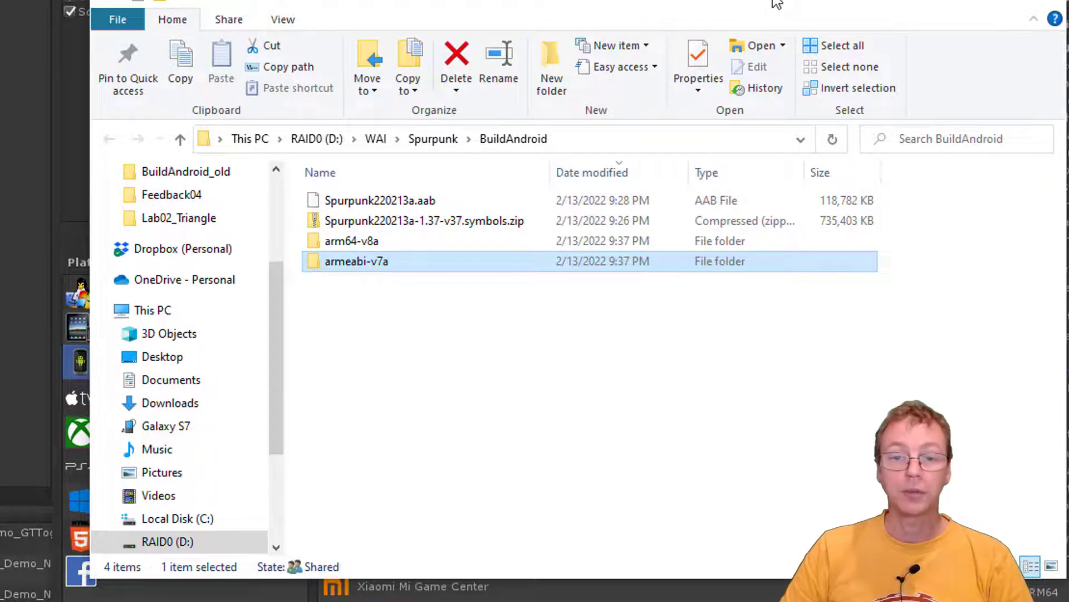
# Look inside the extracted arm64-v8a folder, then open armeabi-v7a
pyautogui.moveTo(767, 4); pyautogui.dragTo(625, 0)
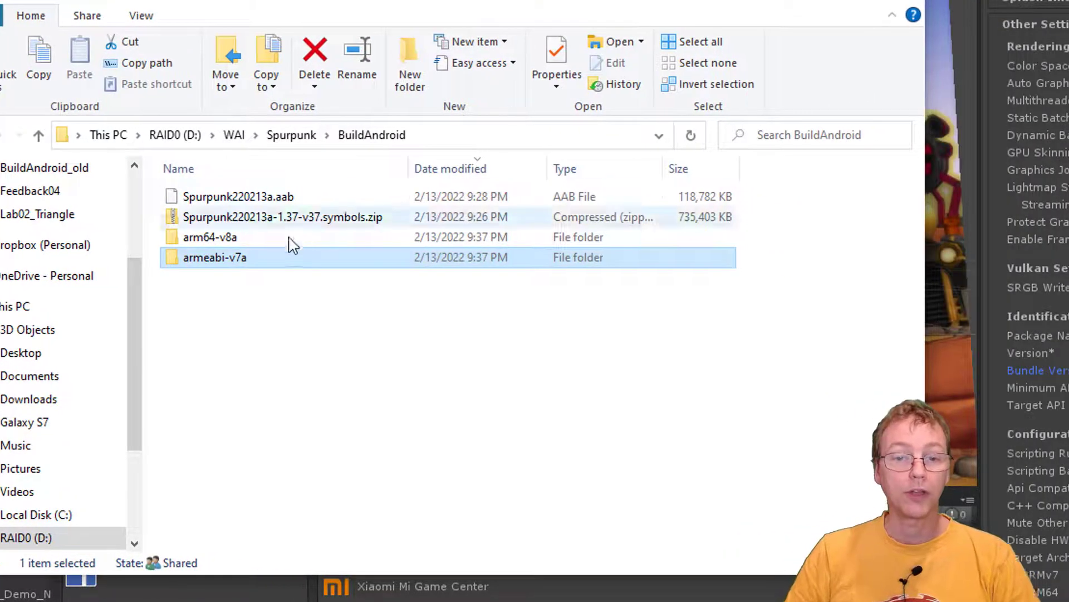
pyautogui.click(223, 241)
pyautogui.doubleClick(224, 241)
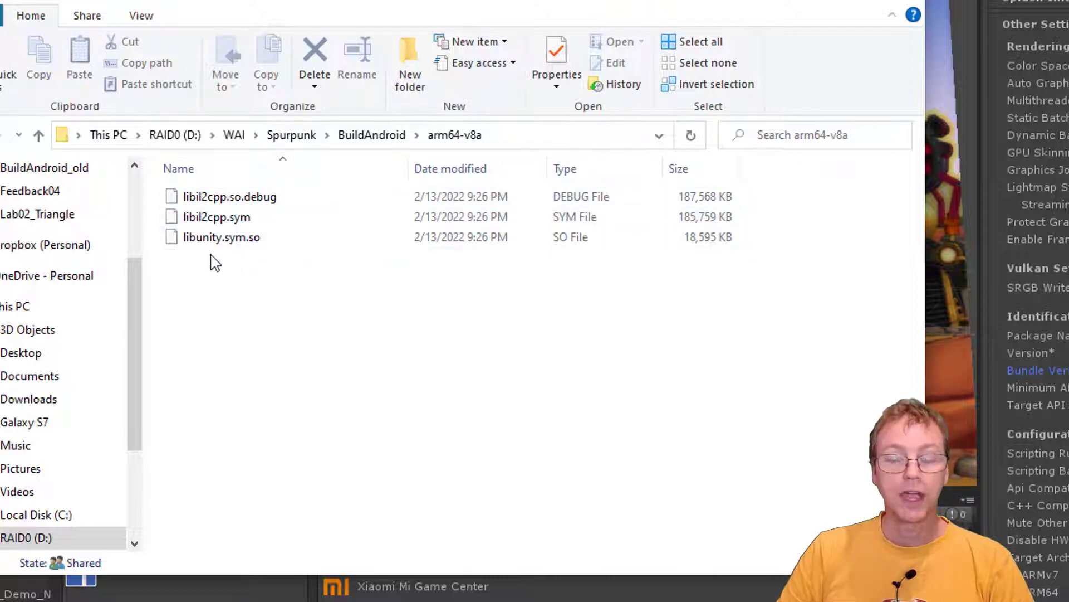
pyautogui.click(379, 137)
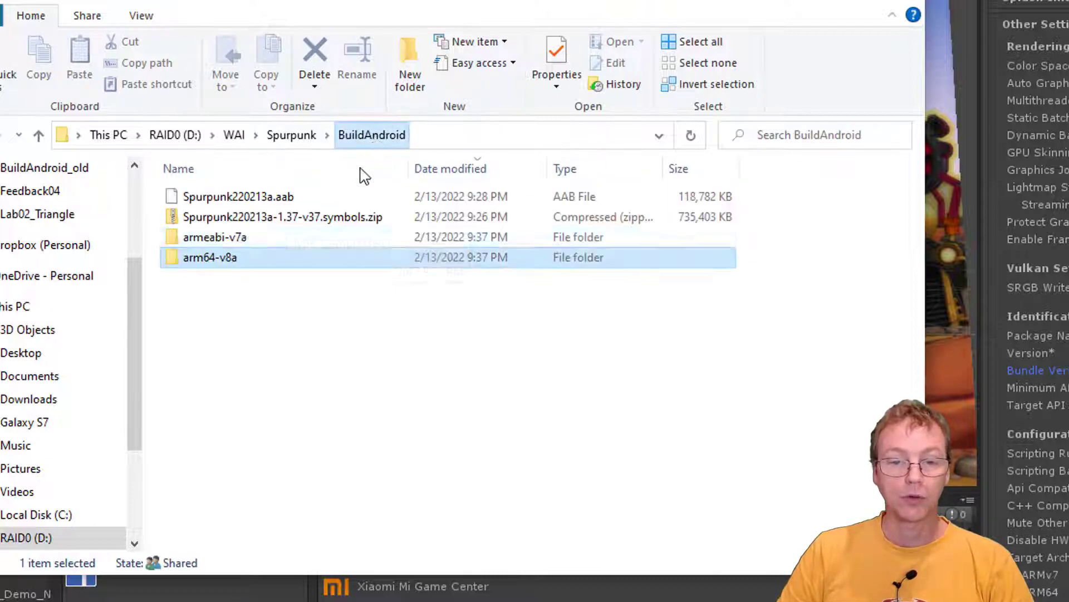
pyautogui.doubleClick(234, 239)
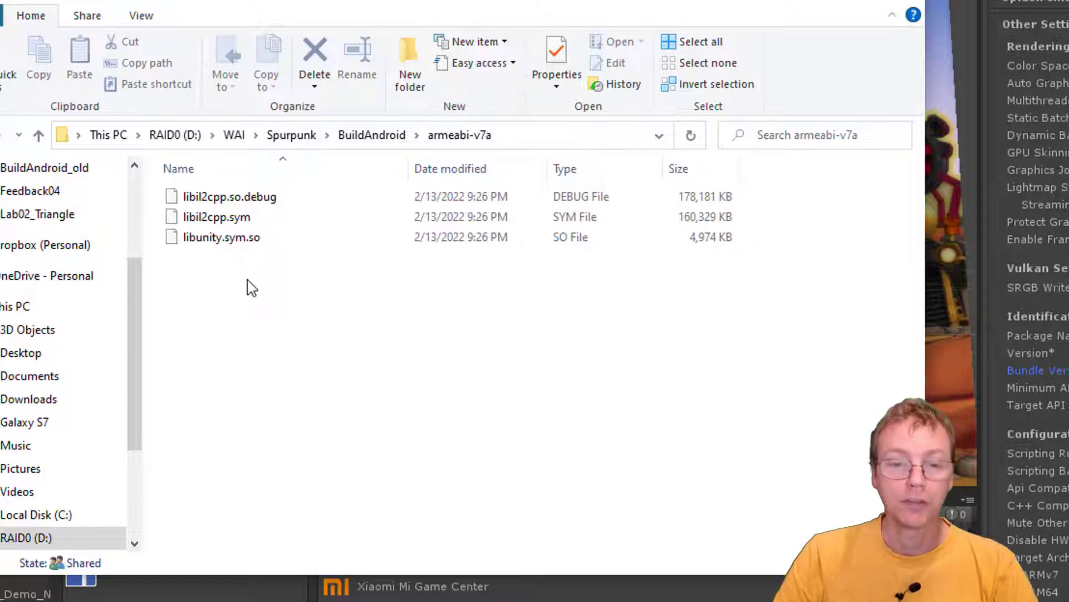
# Delete libil2cpp.so.debug from both the armeabi-v7a and arm64-v8a folders
pyautogui.click(240, 200)
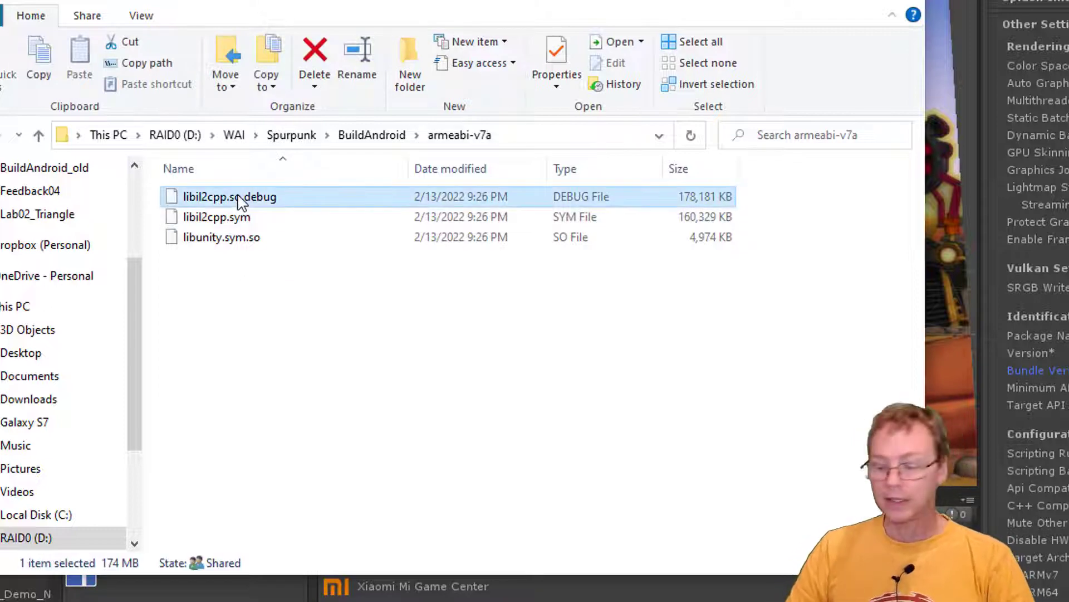
pyautogui.press('Delete')
pyautogui.click(379, 136)
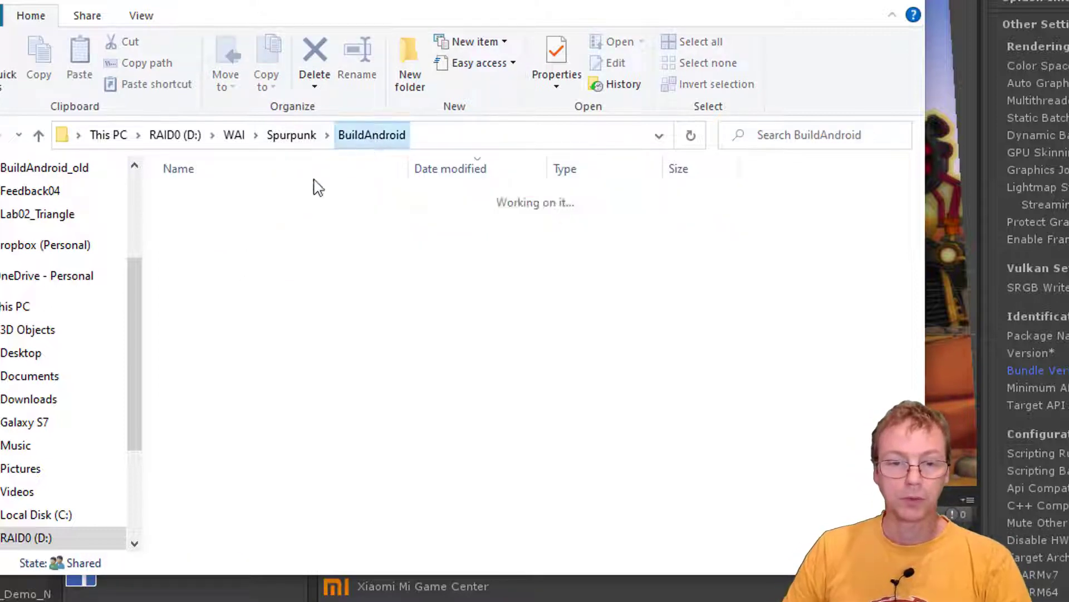
pyautogui.doubleClick(207, 257)
pyautogui.click(247, 198)
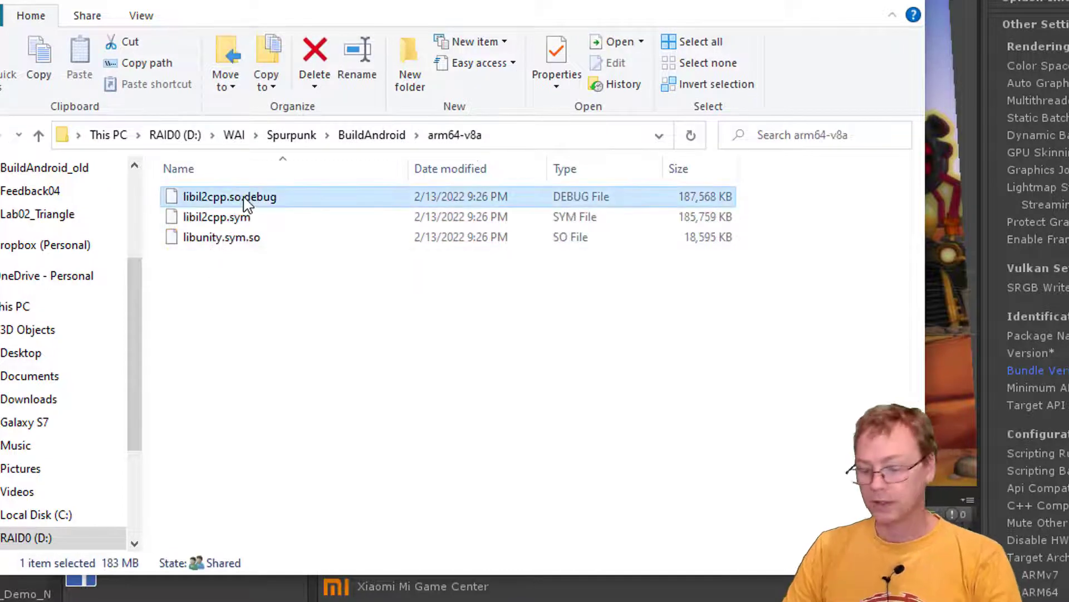
pyautogui.press('Delete')
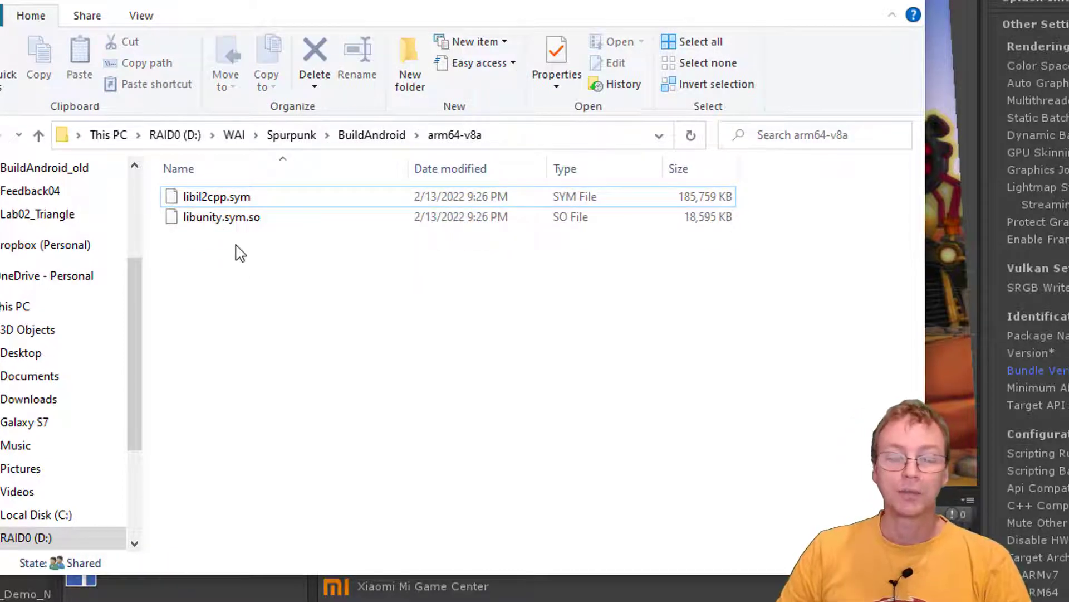
# In arm64-v8a, rename libil2cpp.sym to libil2cpp.so and libunity.sym.so to libunity.so
pyautogui.click(236, 201)
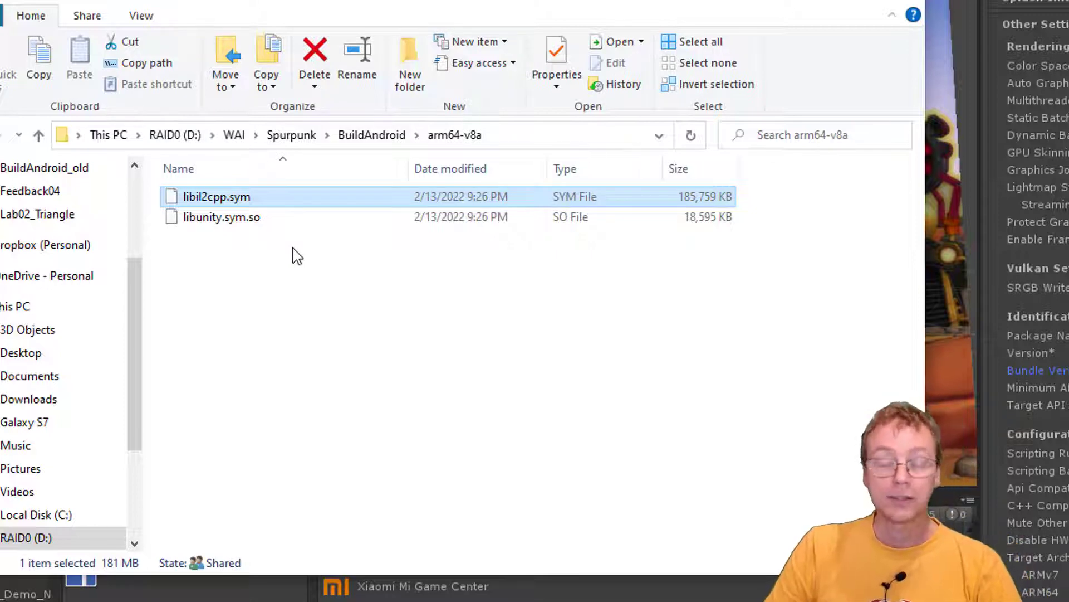
pyautogui.press('F2')
pyautogui.press('Right')
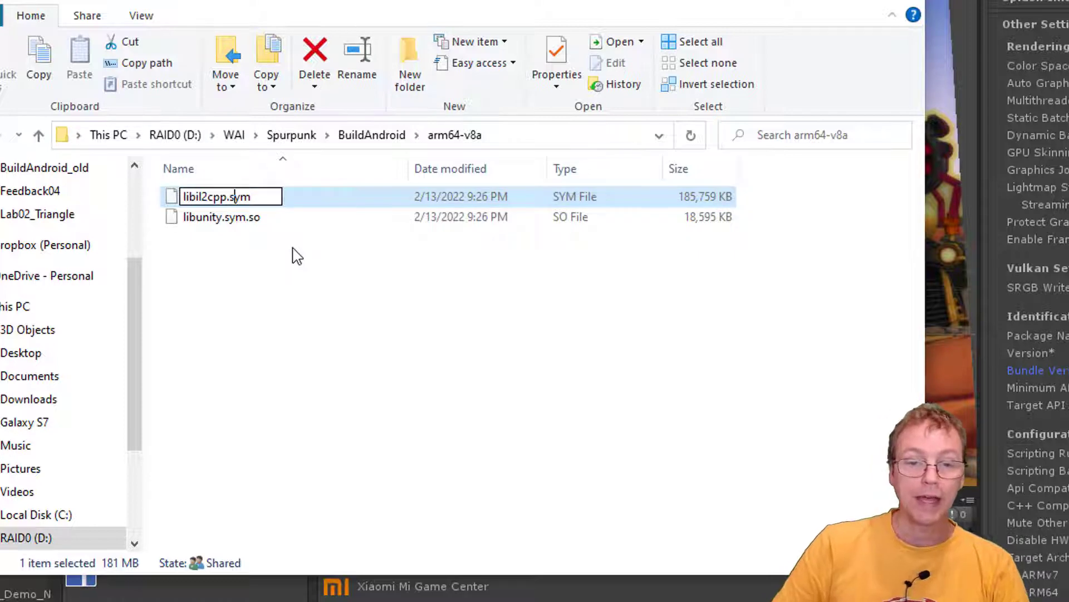
pyautogui.press('Delete')
pyautogui.press('Delete')
pyautogui.press('Return')
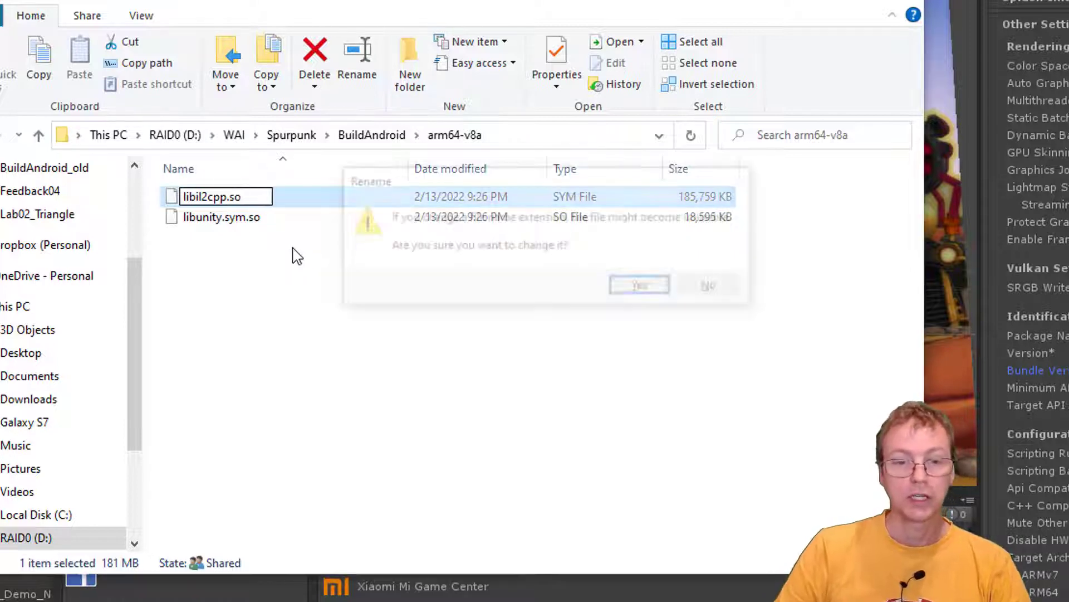
pyautogui.click(643, 287)
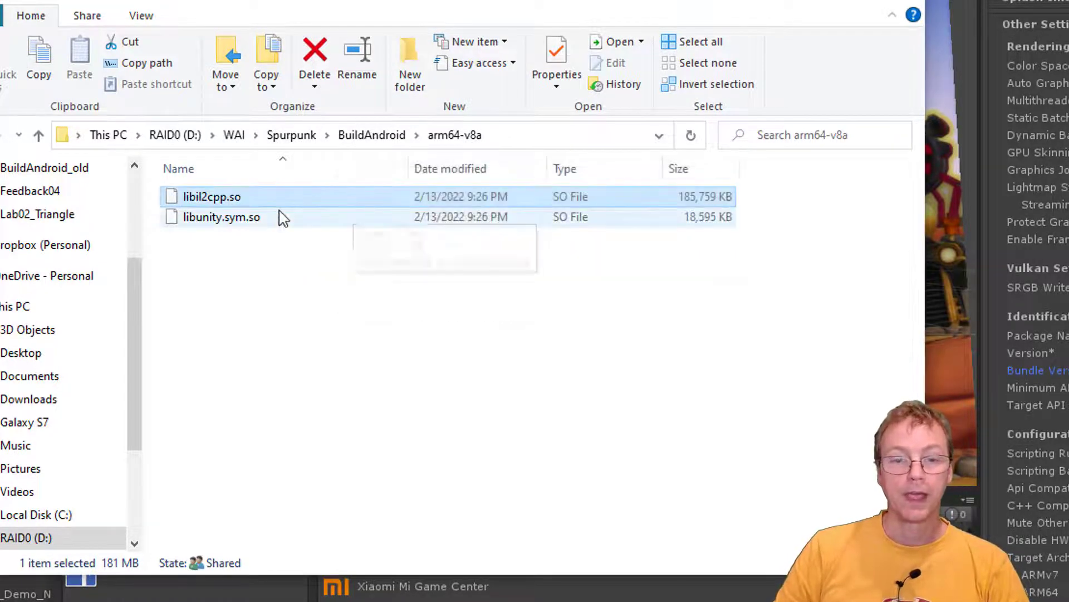
pyautogui.click(233, 218)
pyautogui.press('F2')
pyautogui.press('Right')
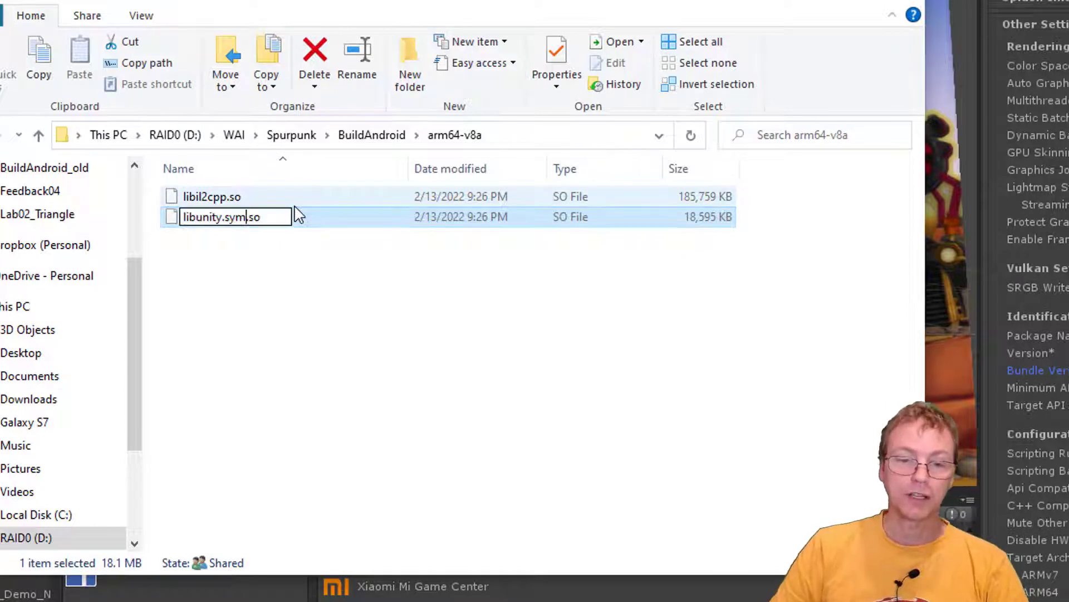
pyautogui.press('BackSpace')
pyautogui.press('BackSpace')
pyautogui.press('BackSpace')
pyautogui.press('BackSpace')
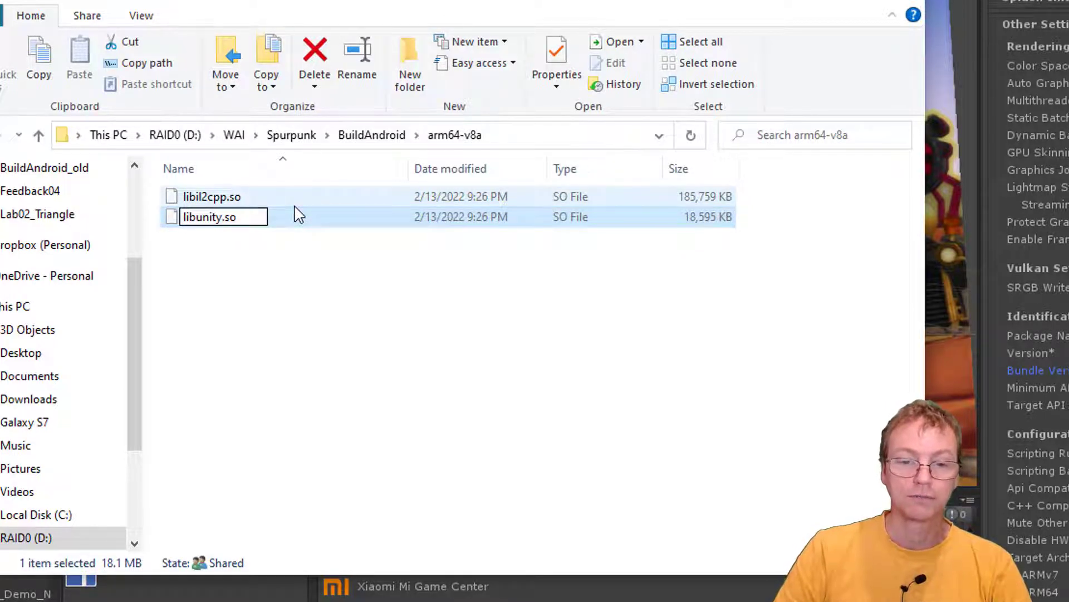
pyautogui.press('Return')
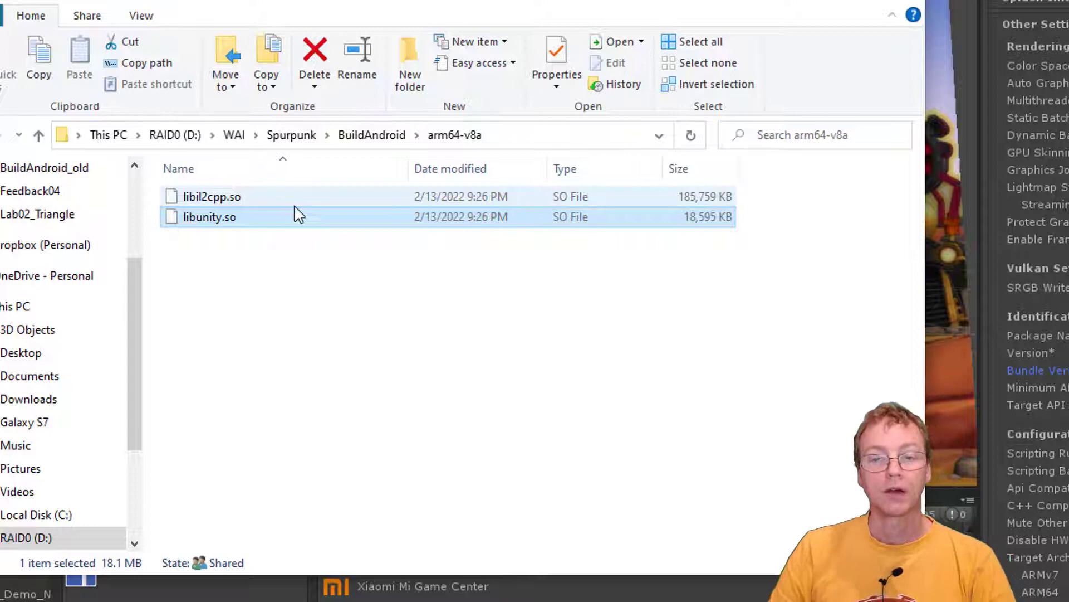
# In armeabi-v7a, rename the files to libil2cpp.so and libunity.so, then return to BuildAndroid
pyautogui.click(365, 136)
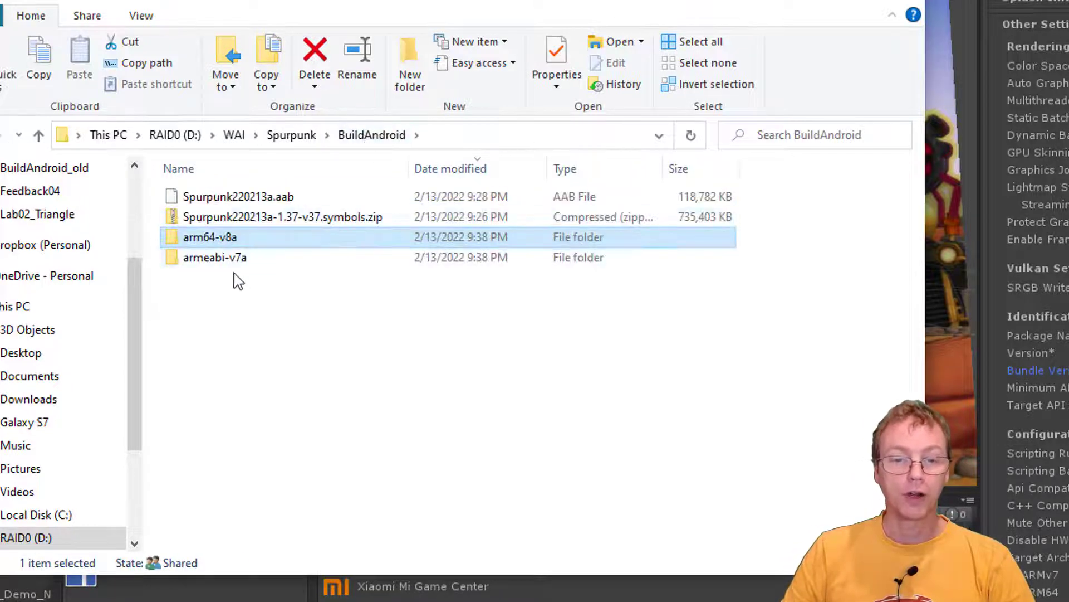
pyautogui.doubleClick(230, 256)
pyautogui.click(238, 205)
pyautogui.click(240, 204)
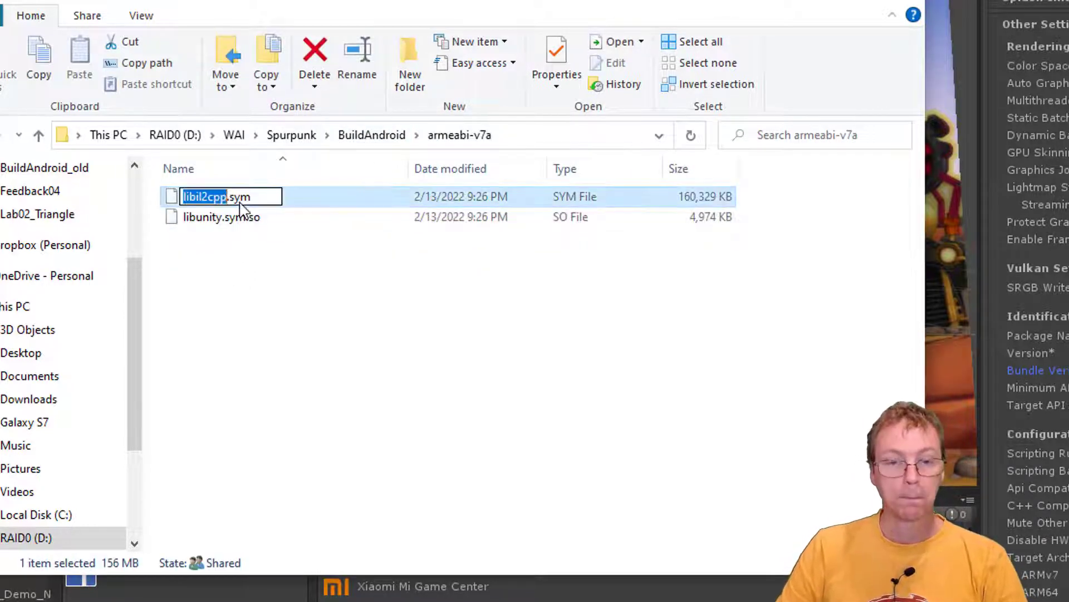
pyautogui.press('Right')
pyautogui.press('Delete')
pyautogui.press('Delete')
pyautogui.press('Delete')
pyautogui.press('Delete')
pyautogui.write('.s')
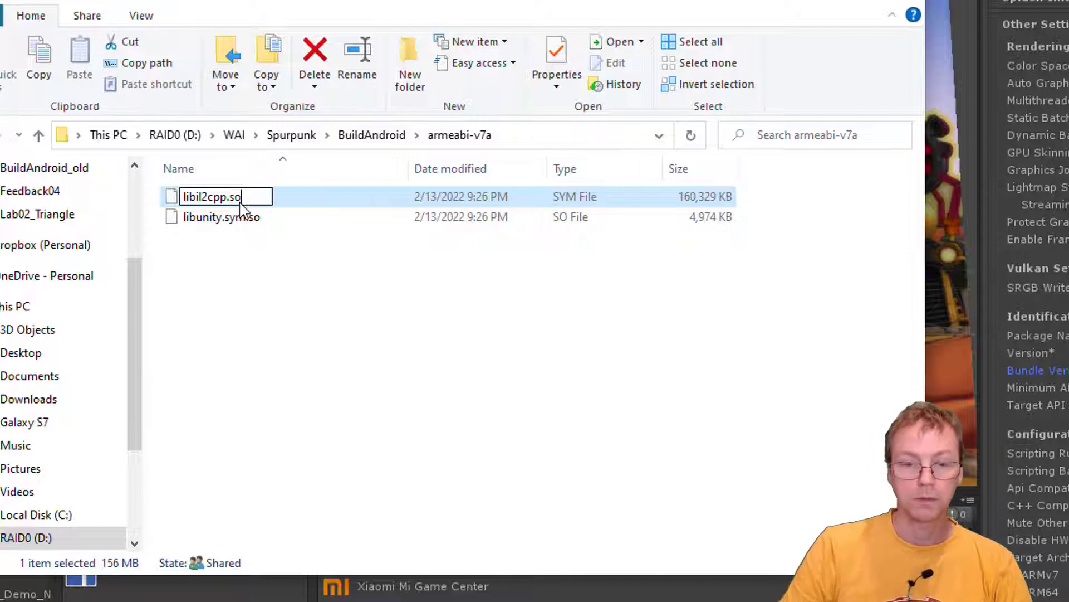
pyautogui.write('o')
pyautogui.press('Tab')
pyautogui.press('Return')
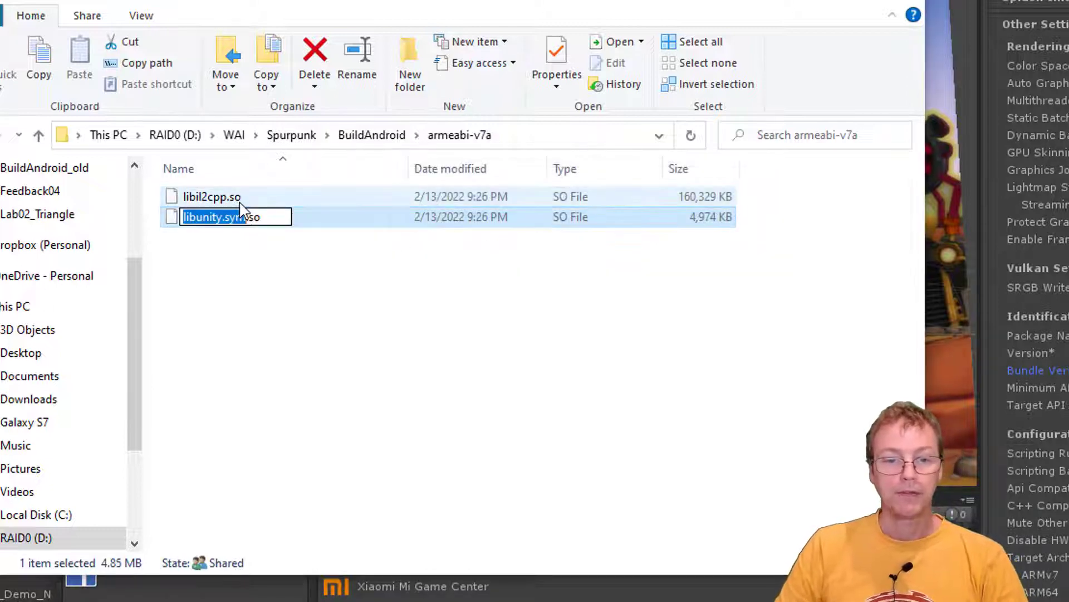
pyautogui.press('Right')
pyautogui.press('BackSpace')
pyautogui.press('BackSpace')
pyautogui.press('BackSpace')
pyautogui.press('BackSpace')
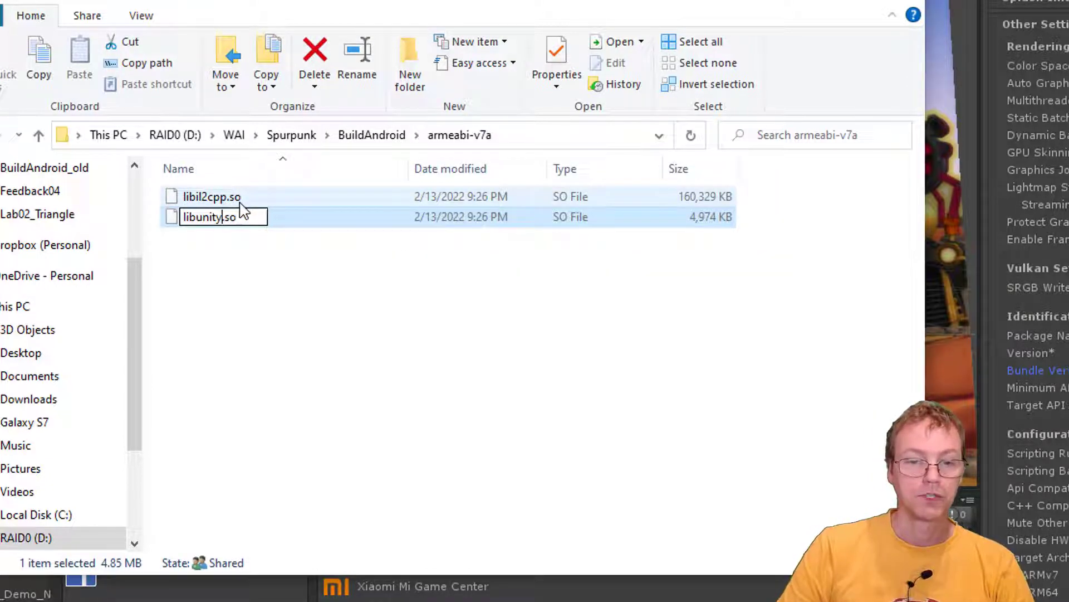
pyautogui.press('Return')
pyautogui.click(365, 136)
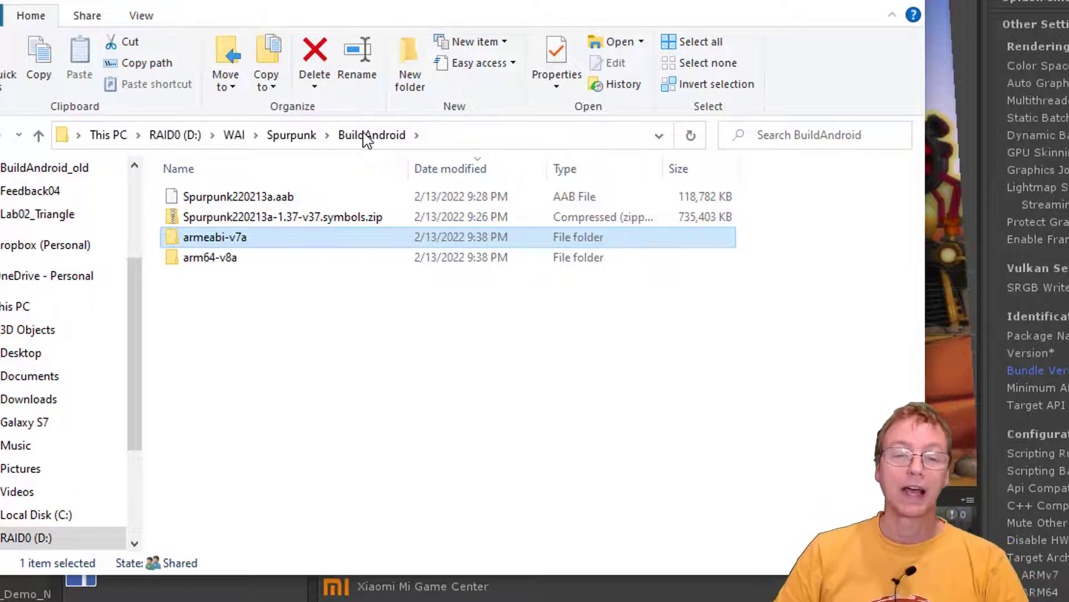
# Open the original symbols.zip in a separate window for comparison
pyautogui.rightClick(249, 223)
pyautogui.click(304, 194)
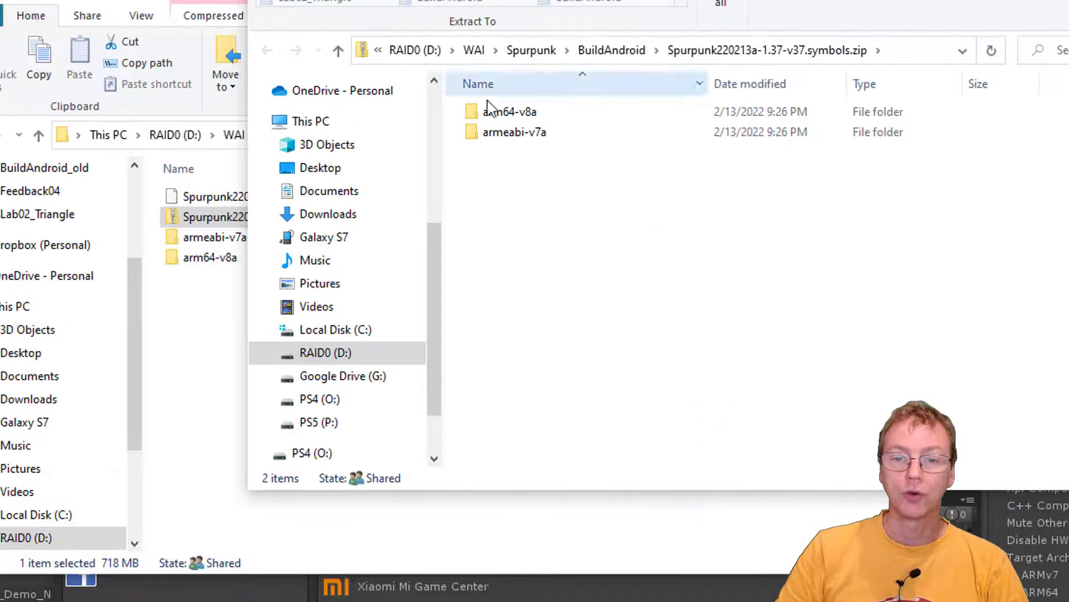
pyautogui.click(382, 210)
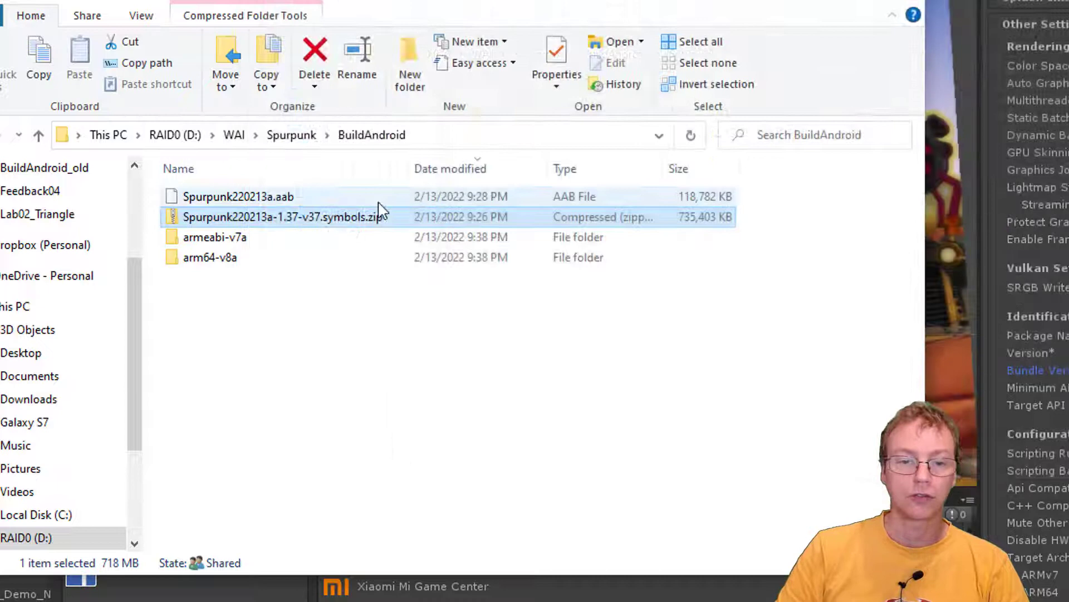
# Zip the armeabi-v7a and arm64-v8a folders together as arm64-v8a.zip
pyautogui.press('Down')
pyautogui.keyDown('shift'); pyautogui.click(214, 257); pyautogui.keyUp('shift')
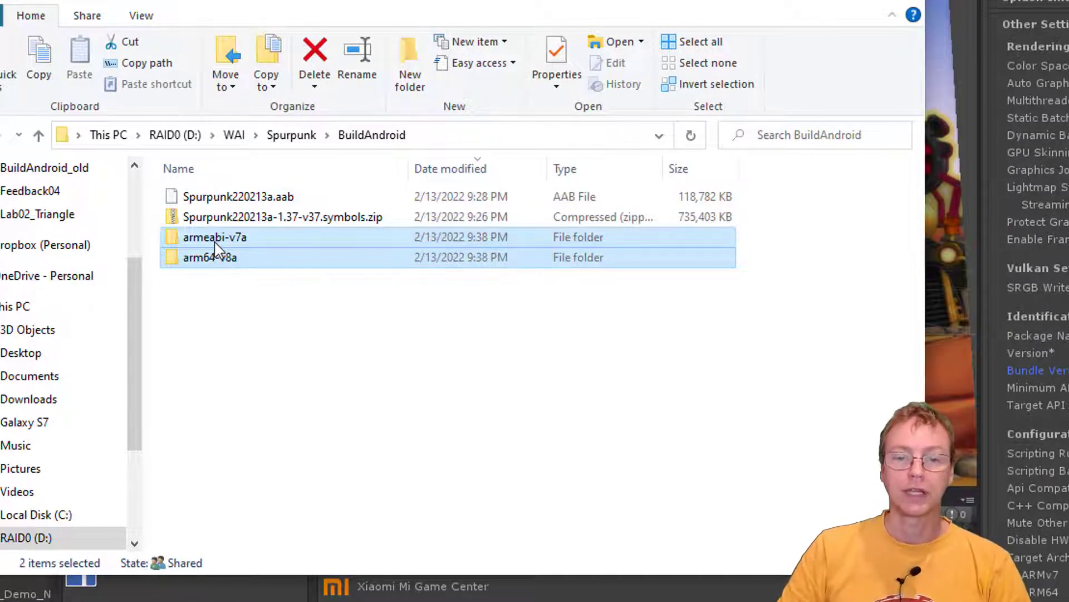
pyautogui.rightClick(206, 261)
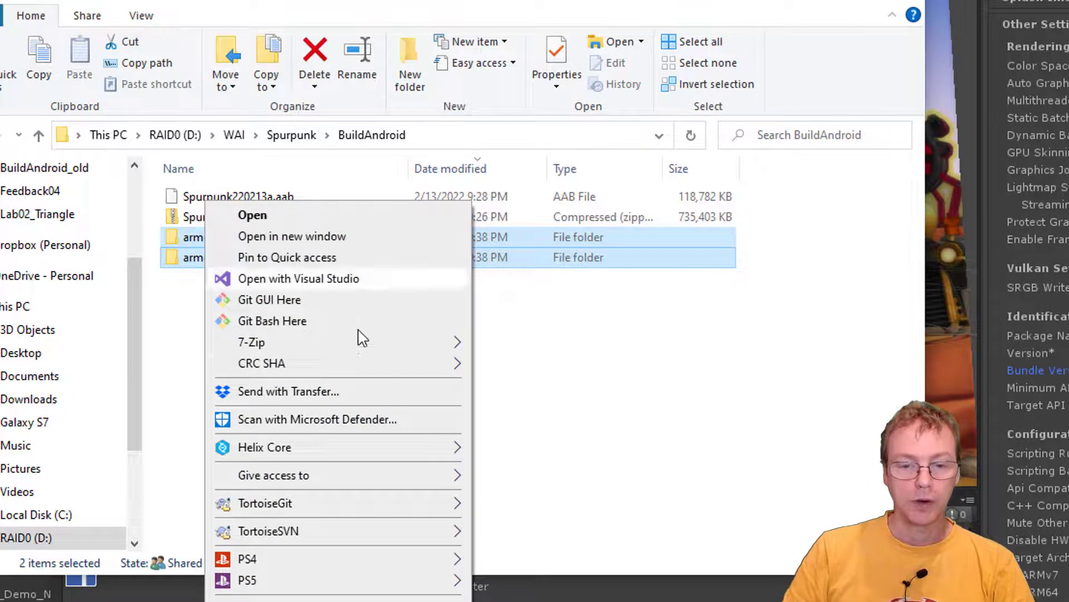
pyautogui.moveTo(320, 600)
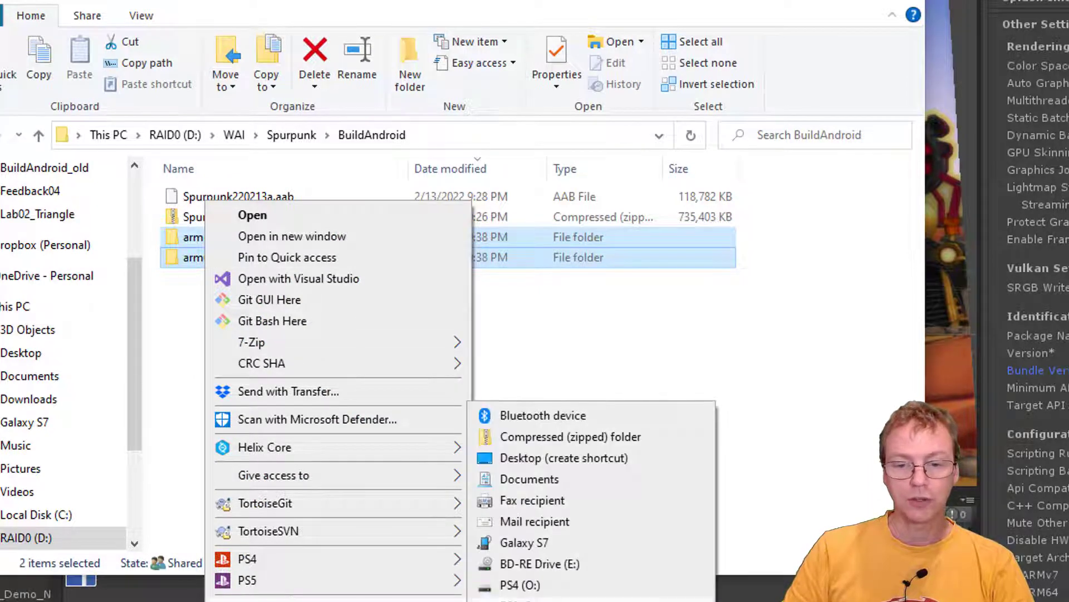
pyautogui.click(576, 439)
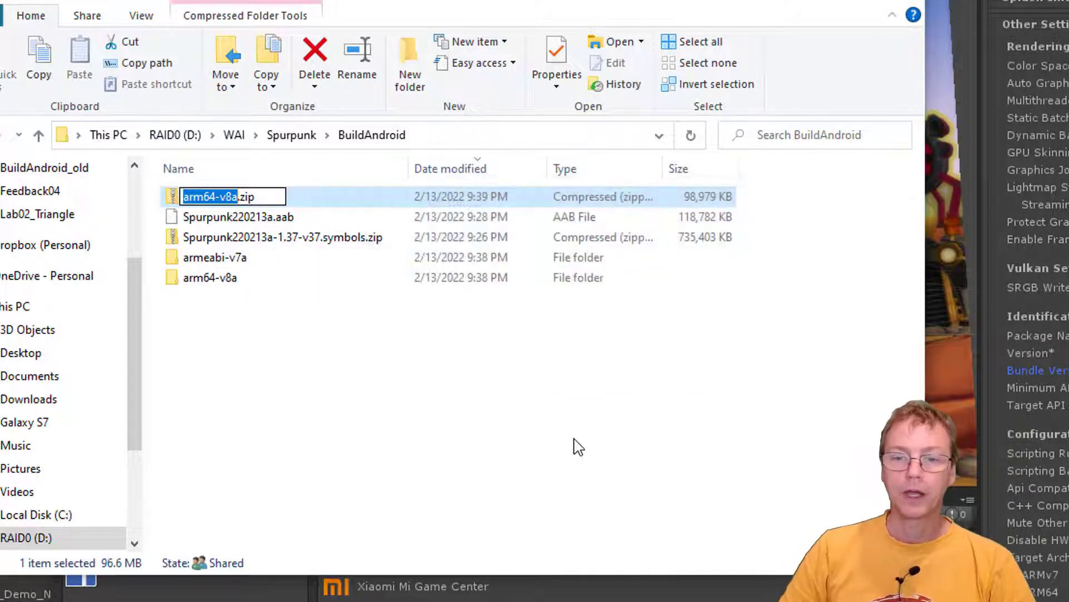
pyautogui.press('Return')
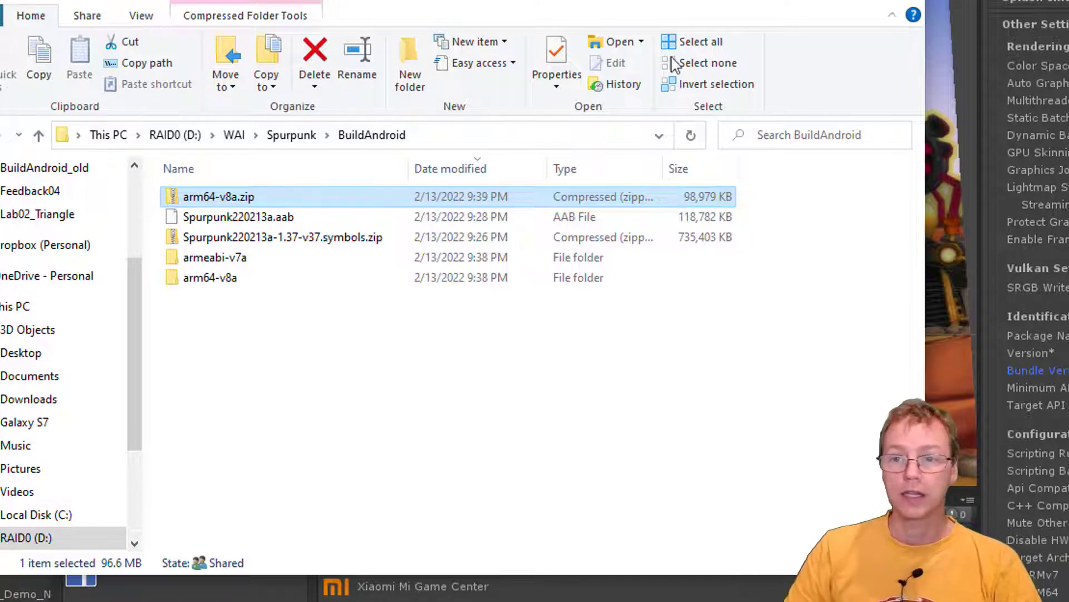
# Close Explorer and reopen Unity's Build Settings with Ctrl+Shift+B
pyautogui.click(906, 3)
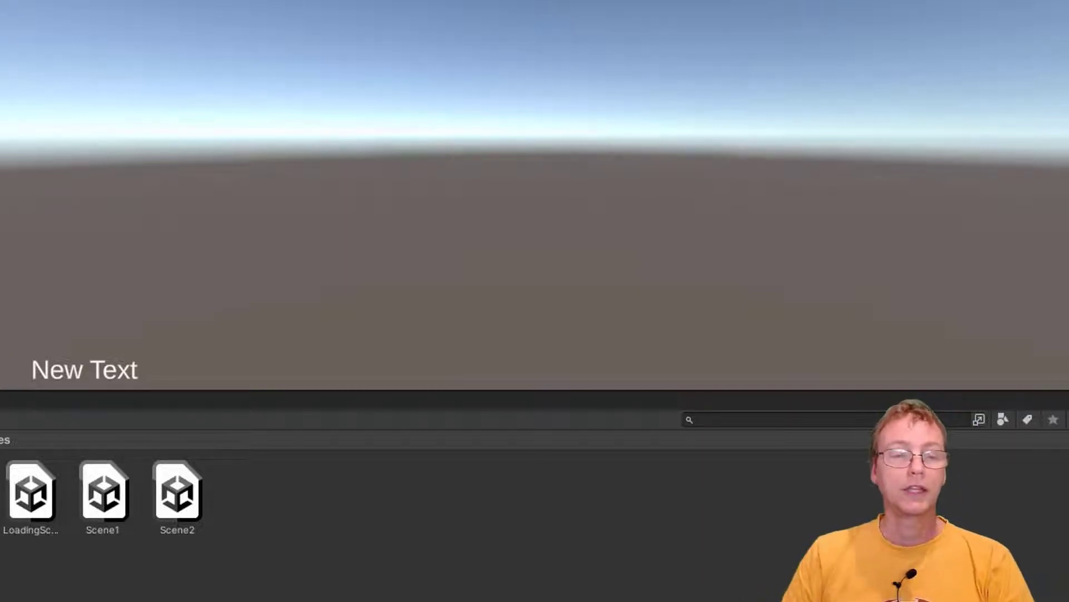
pyautogui.hotkey('ctrl', 'shift', 'b')
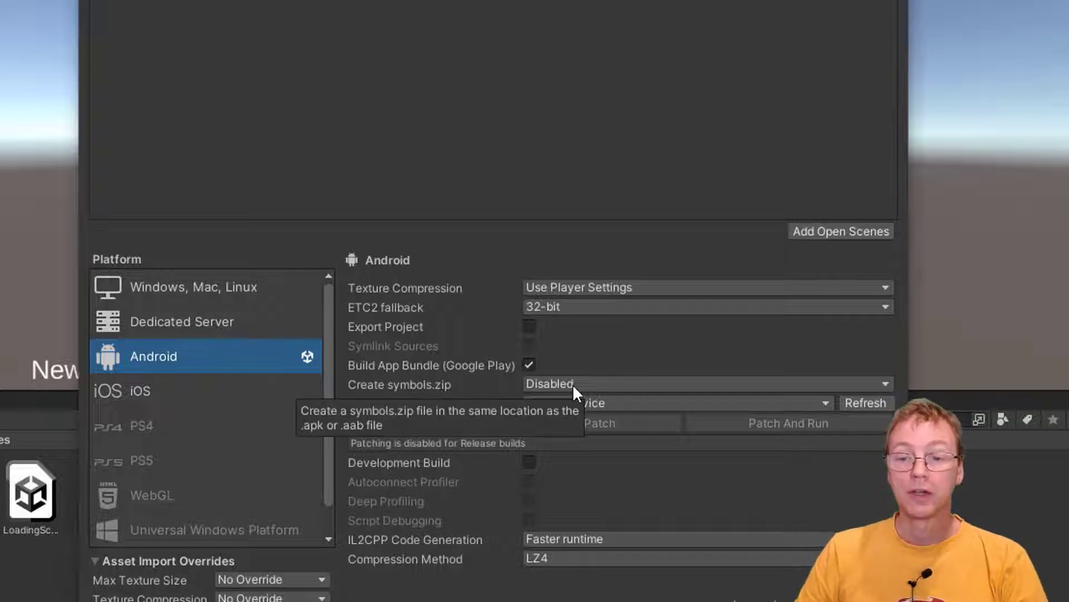
# Choose Public in the Create symbols.zip dropdown, keeping Build App Bundle checked
pyautogui.click(883, 383)
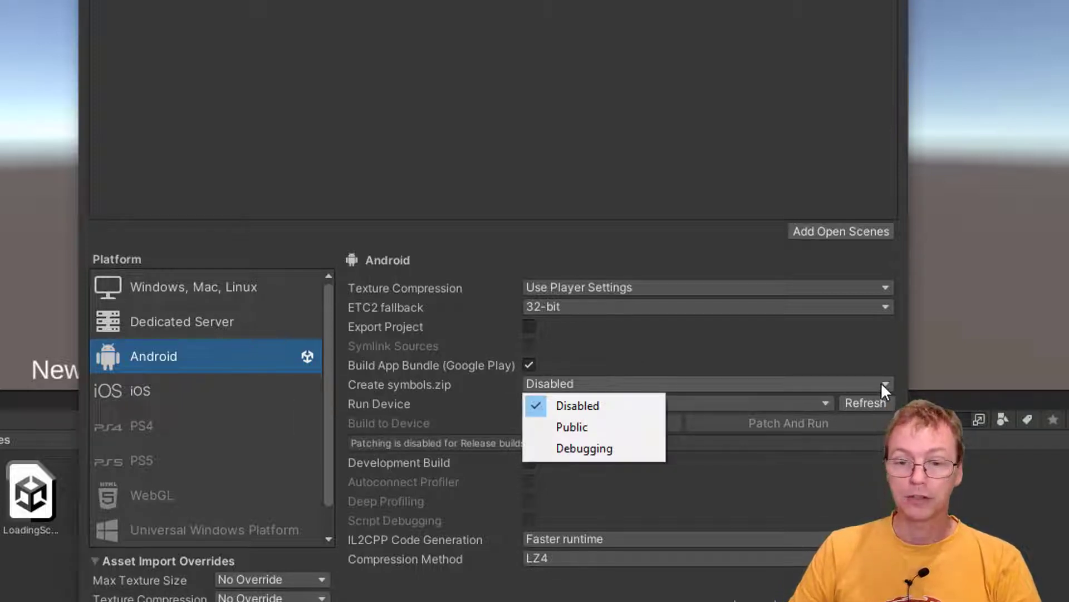
pyautogui.click(599, 429)
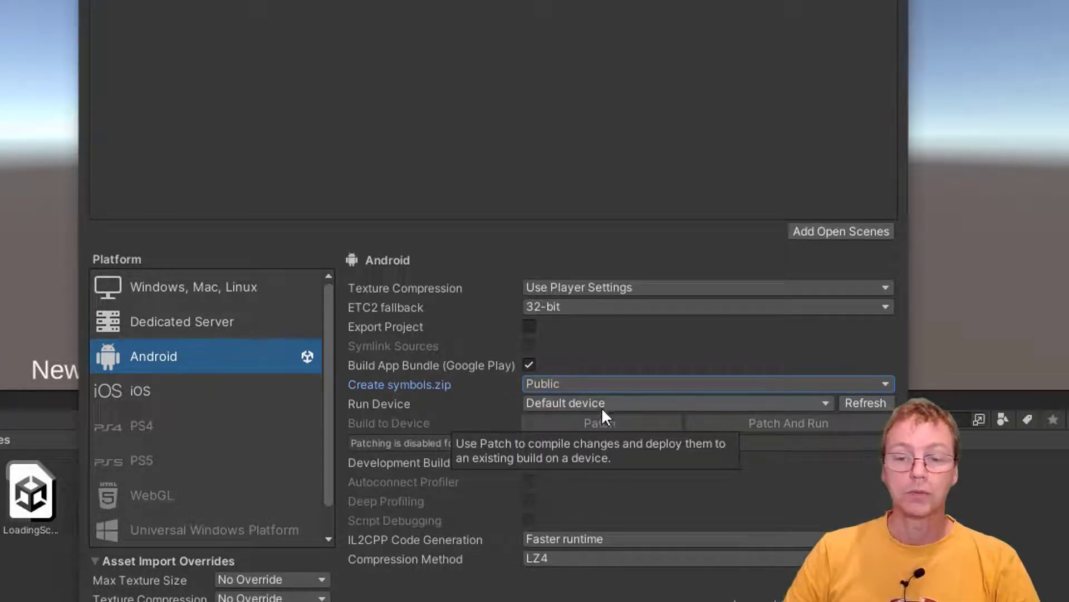
pyautogui.click(604, 384)
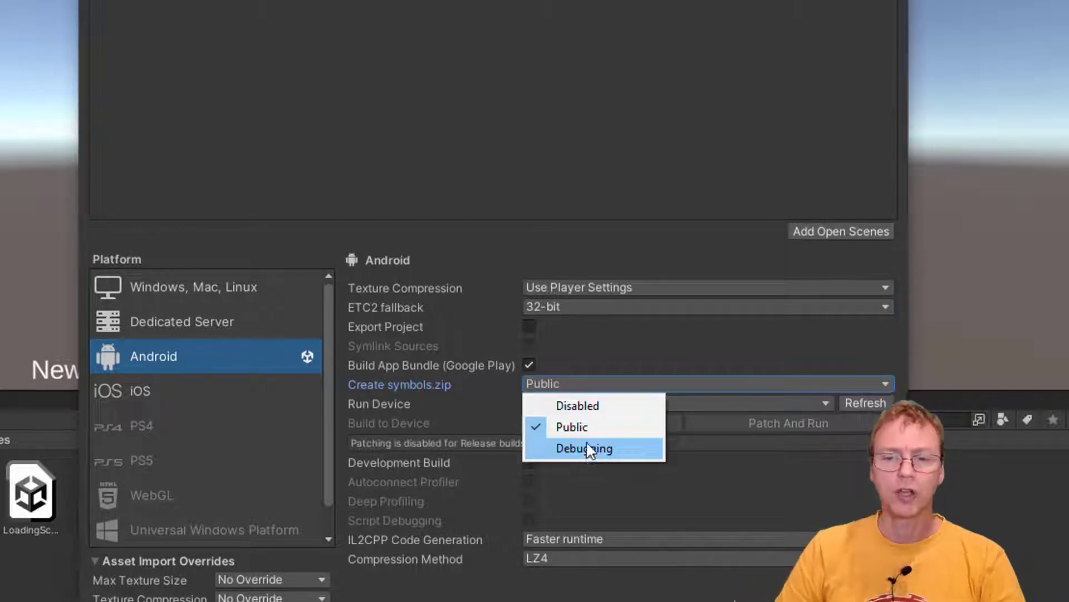
pyautogui.click(576, 426)
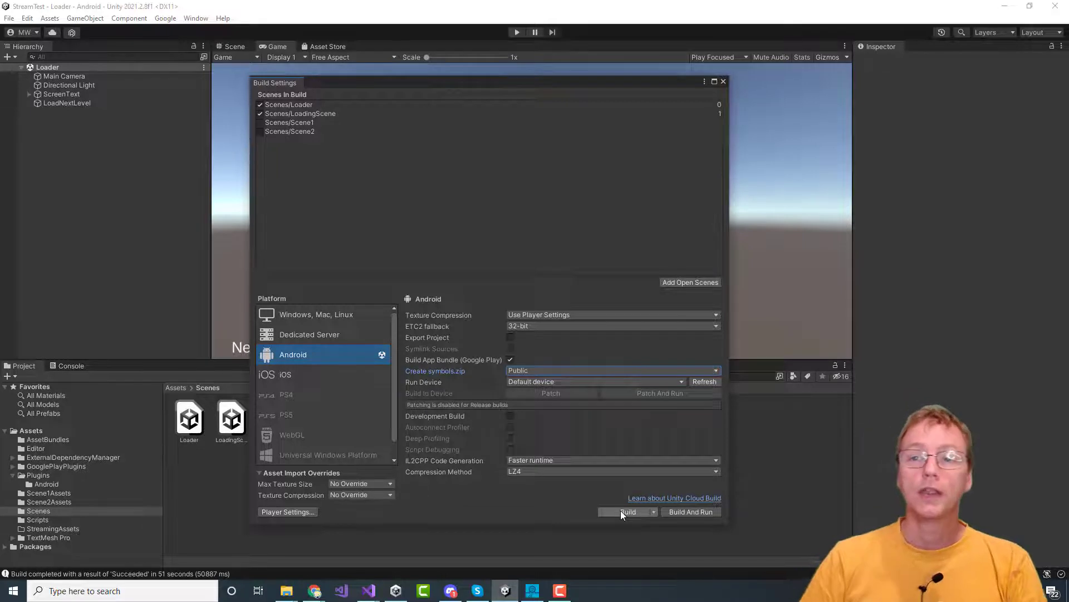
# Build via Google > Build Android App Bundle, saving StreamTest220213a.aab in WAI\StreamTest\BuildAndroid
pyautogui.click(723, 81)
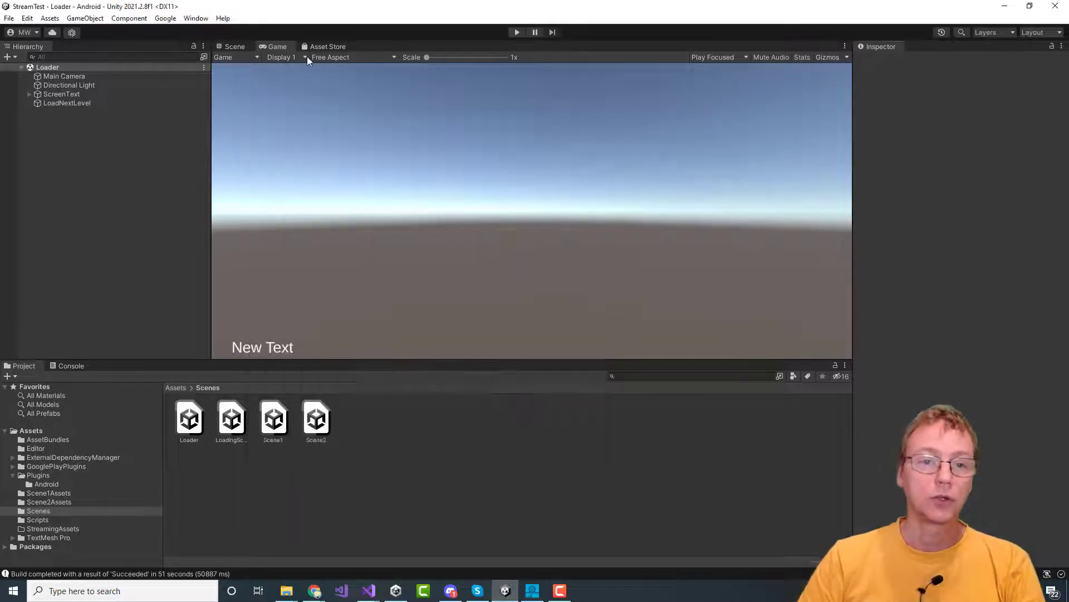
pyautogui.click(166, 18)
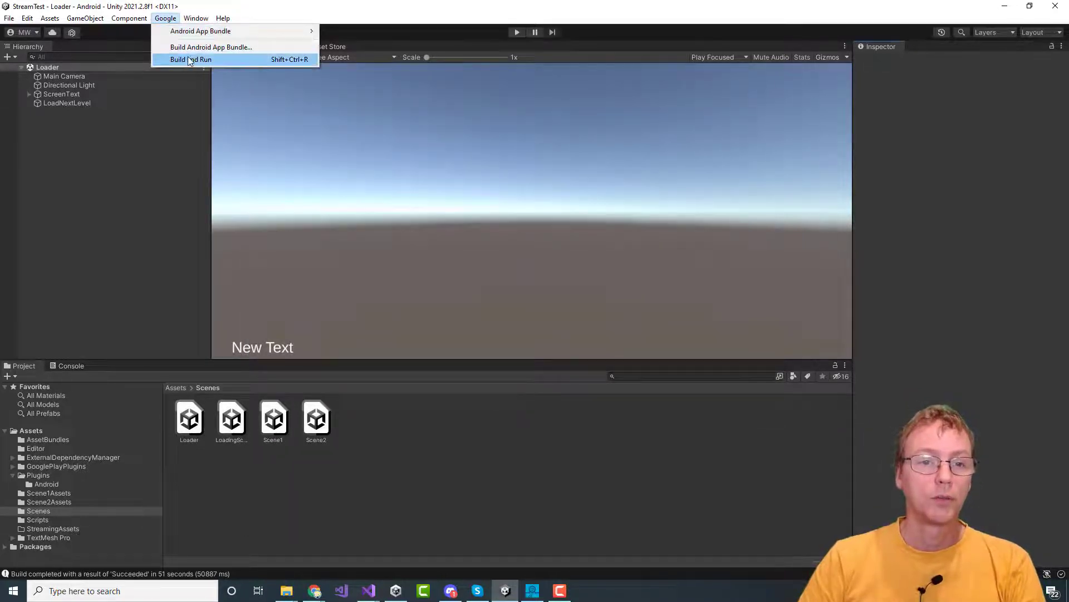
pyautogui.click(216, 49)
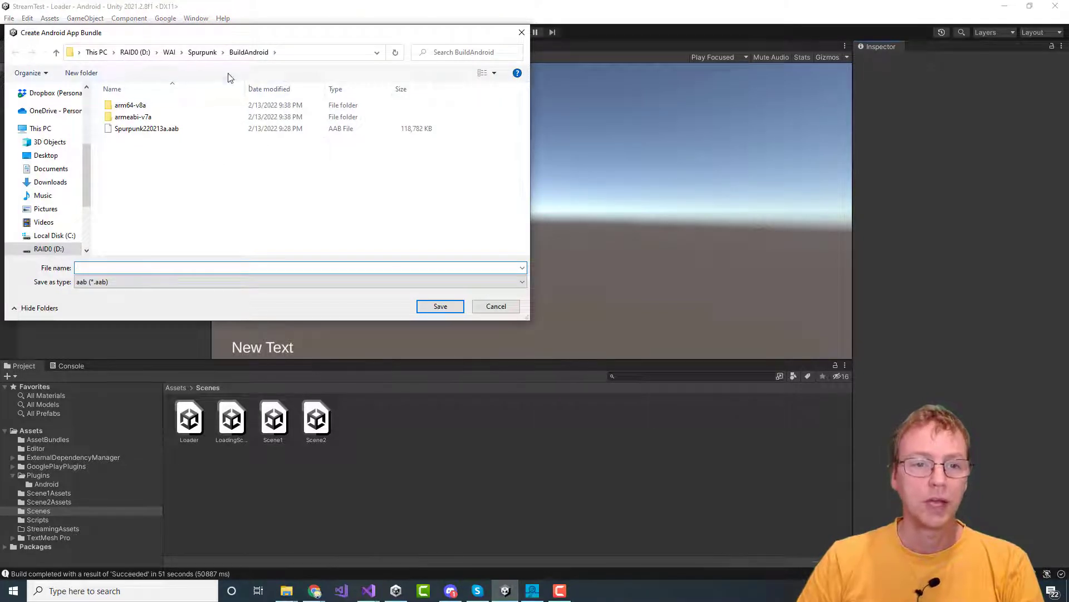
pyautogui.click(169, 52)
pyautogui.scroll(-3, 149, 151)
pyautogui.scroll(-6, 149, 156)
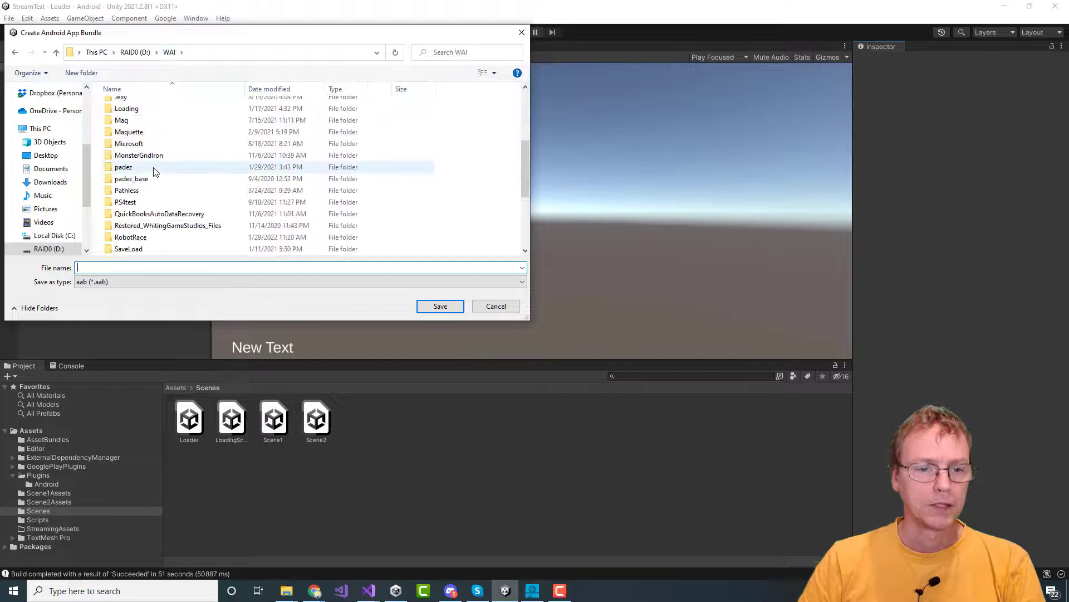
pyautogui.click(132, 191)
pyautogui.doubleClick(133, 191)
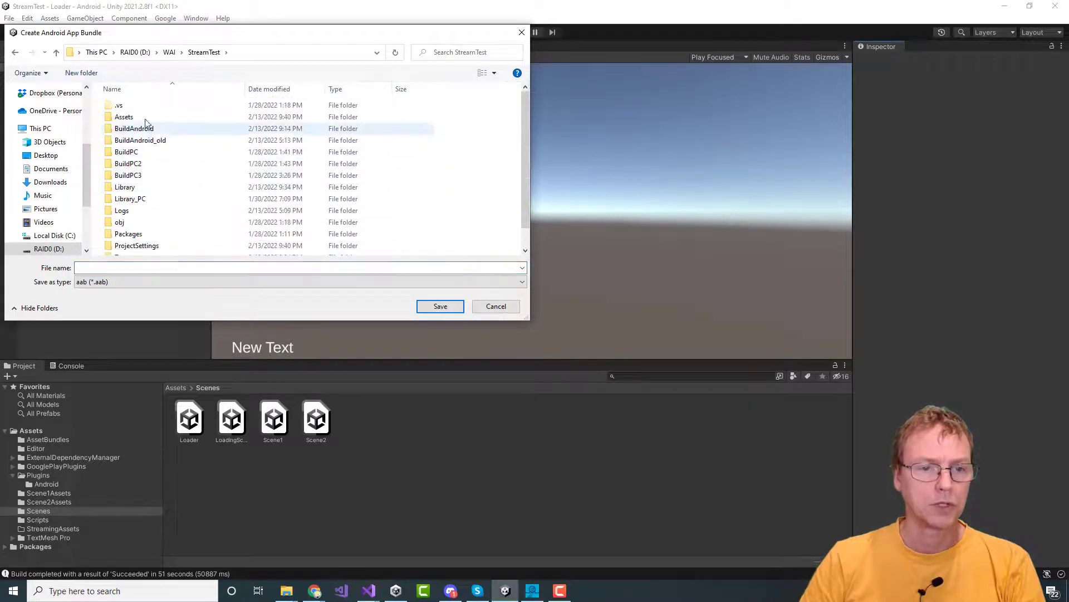
pyautogui.doubleClick(156, 124)
pyautogui.click(173, 266)
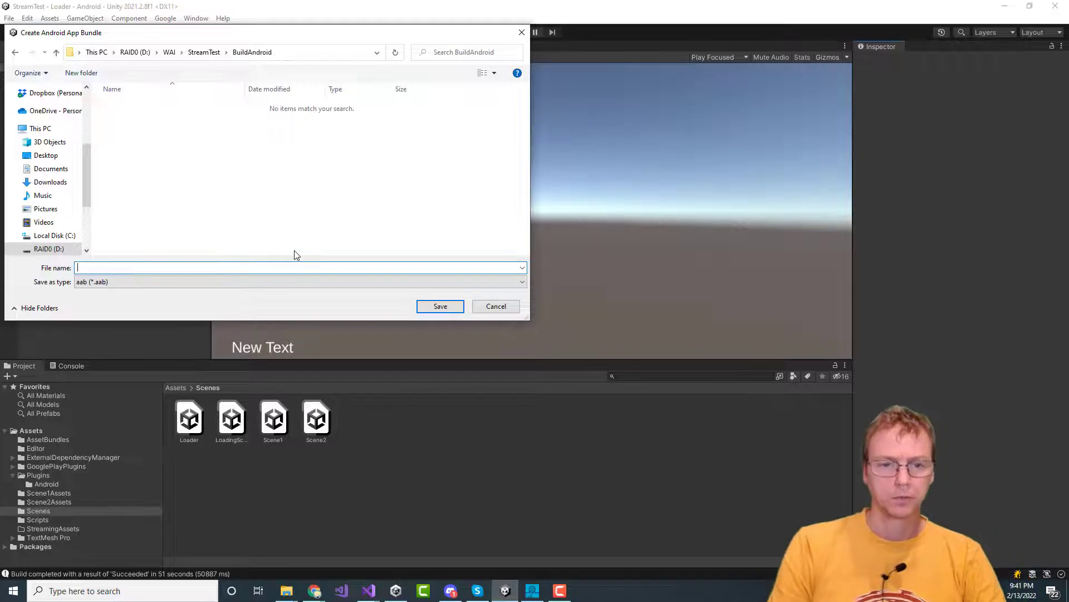
pyautogui.write('Stream')
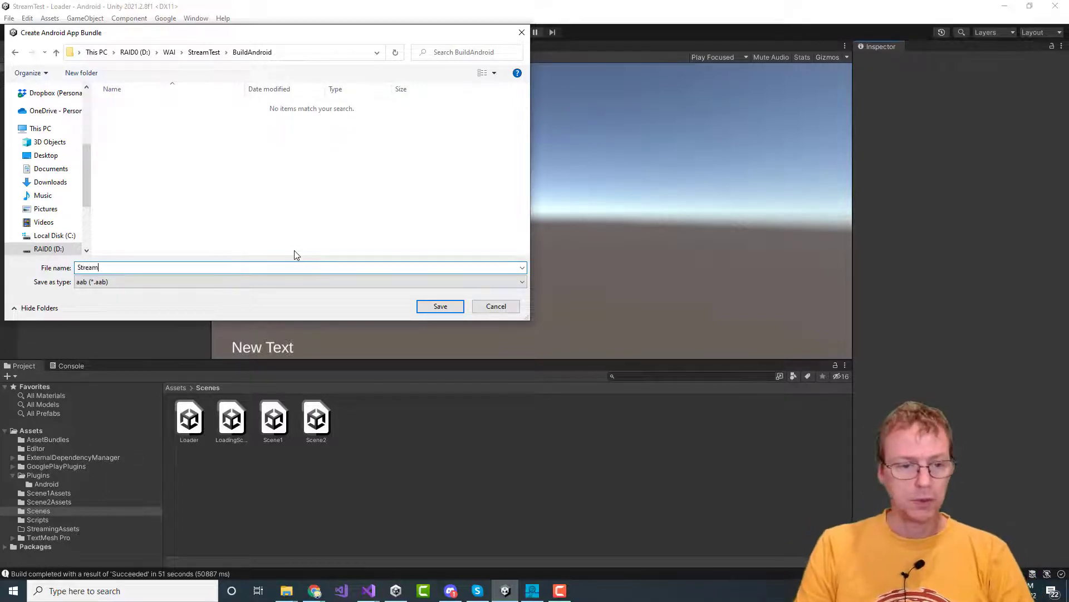
pyautogui.write('Test22')
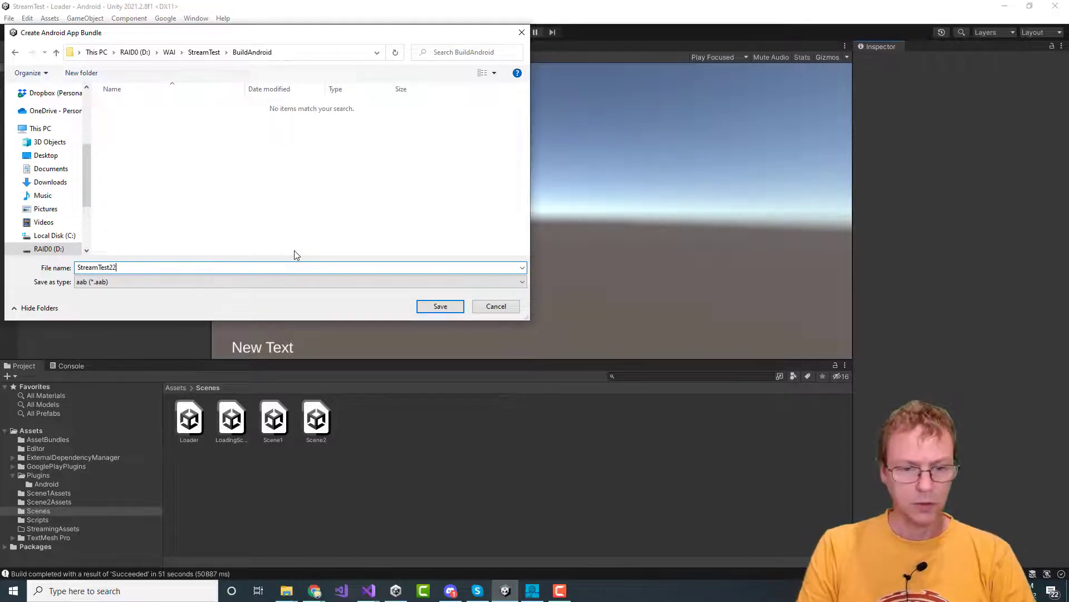
pyautogui.write('0213a')
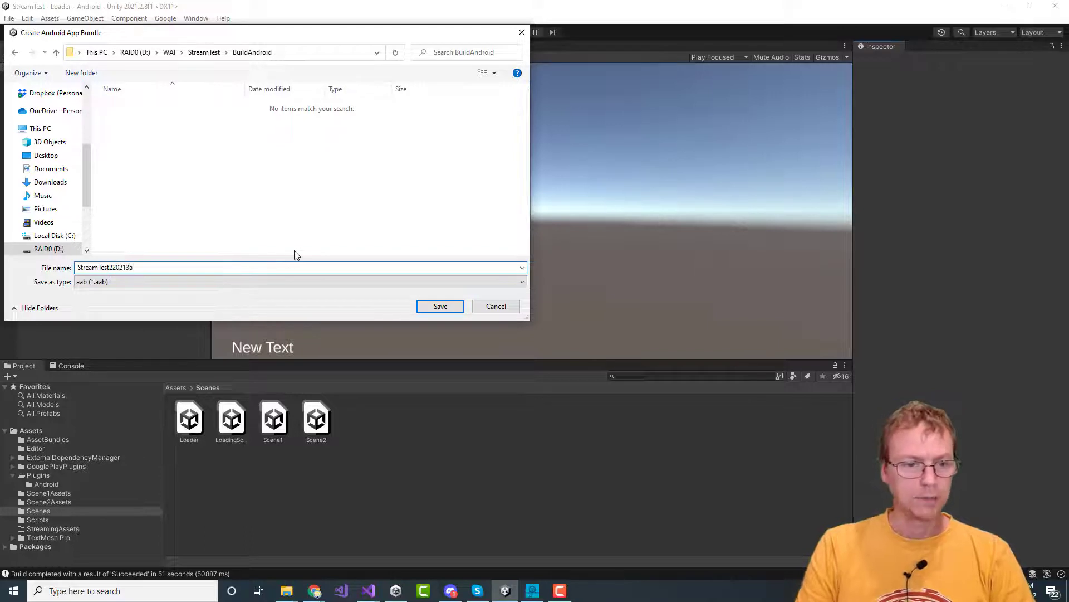
pyautogui.press('Return')
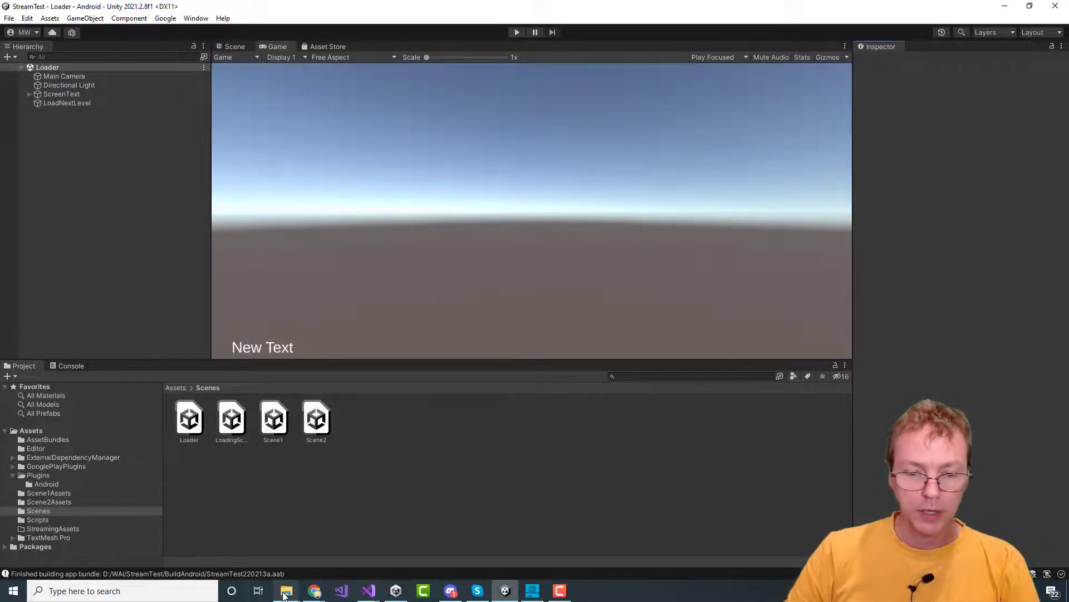
# Open StreamTest220213a-0.1-v4.symbols.zip in a new window and check its arm64-v8a and armeabi-v7a folders
pyautogui.moveTo(286, 591)
pyautogui.click(446, 543)
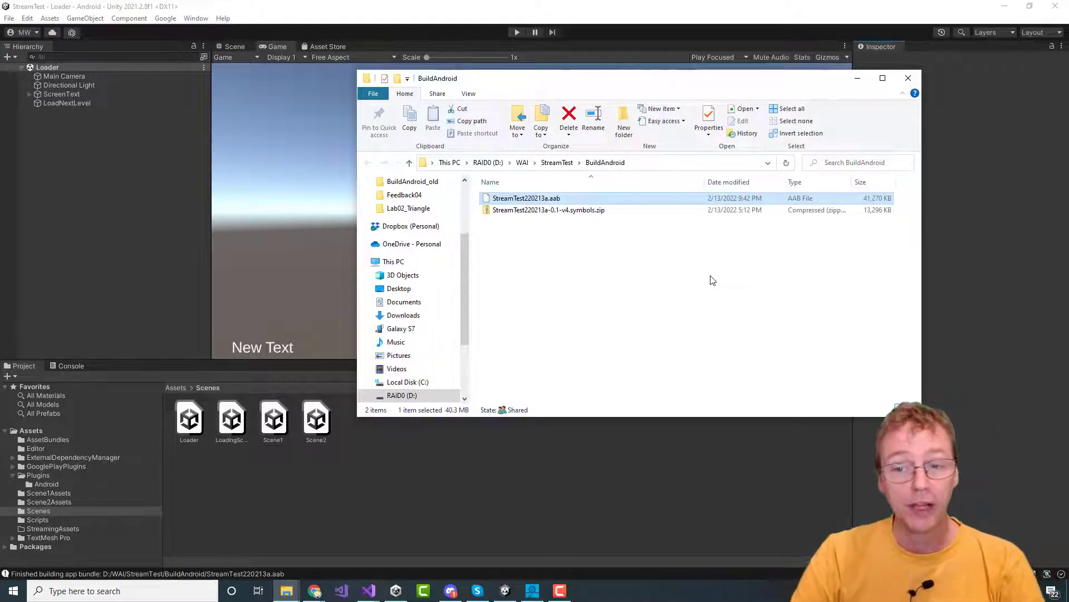
pyautogui.click(565, 211)
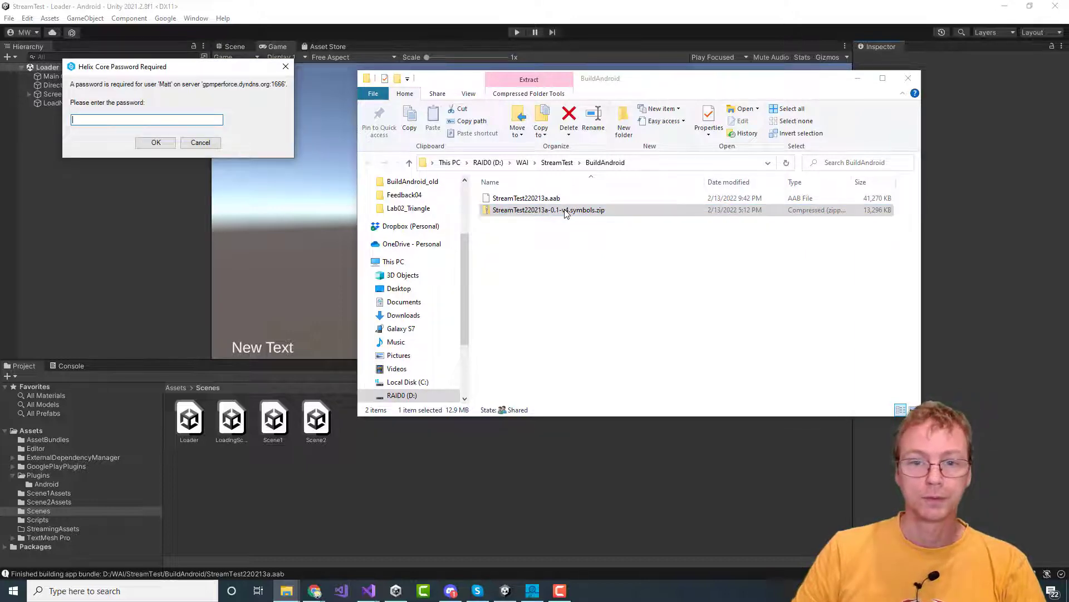
pyautogui.rightClick(565, 212)
pyautogui.click(613, 229)
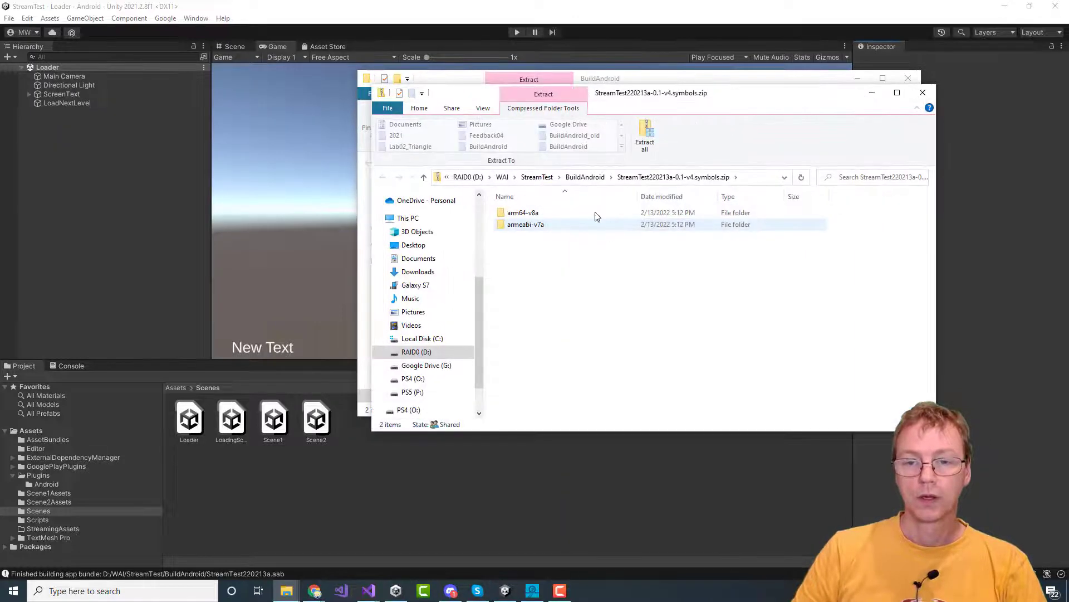
pyautogui.moveTo(694, 99); pyautogui.dragTo(519, 113)
pyautogui.doubleClick(356, 226)
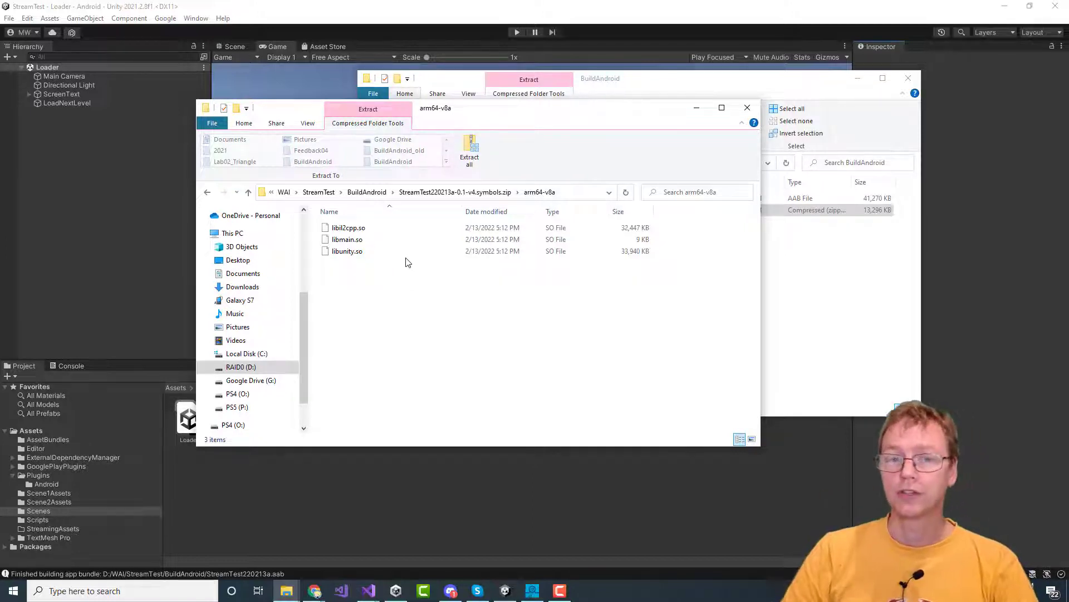
pyautogui.press('BackSpace')
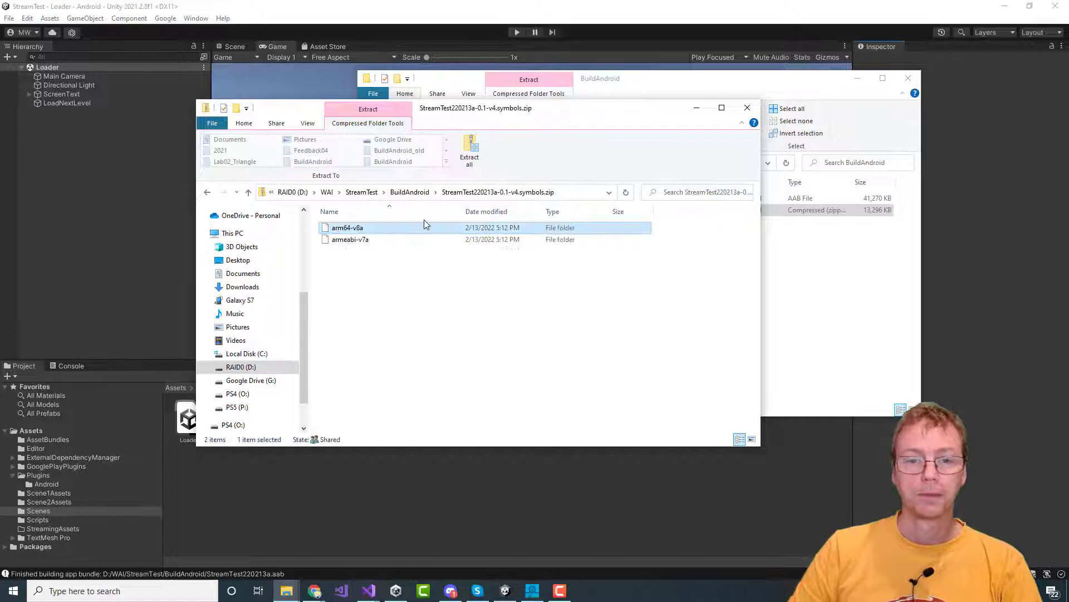
pyautogui.doubleClick(366, 241)
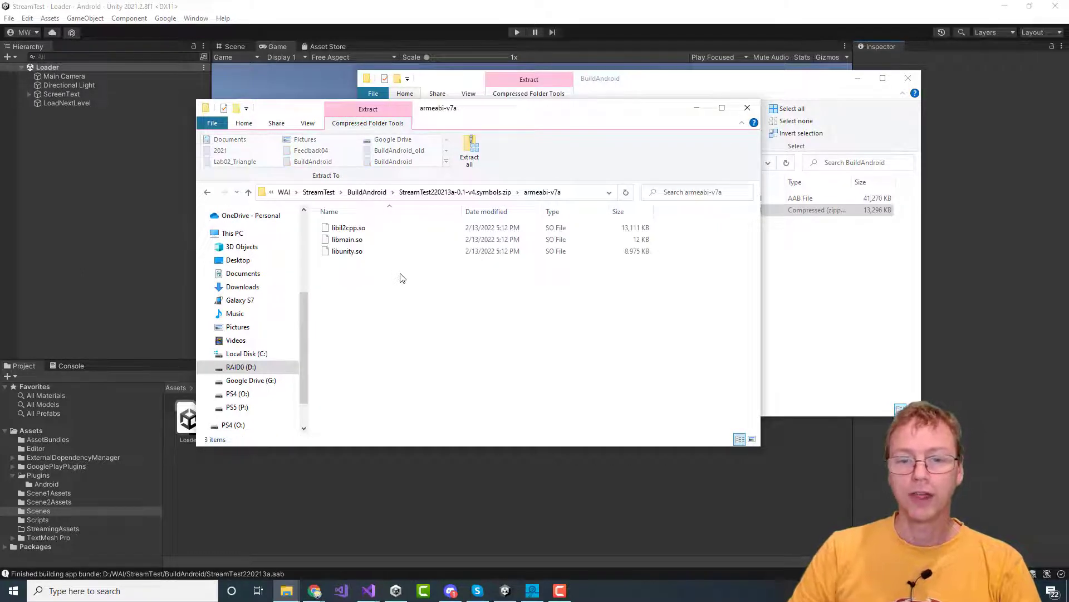